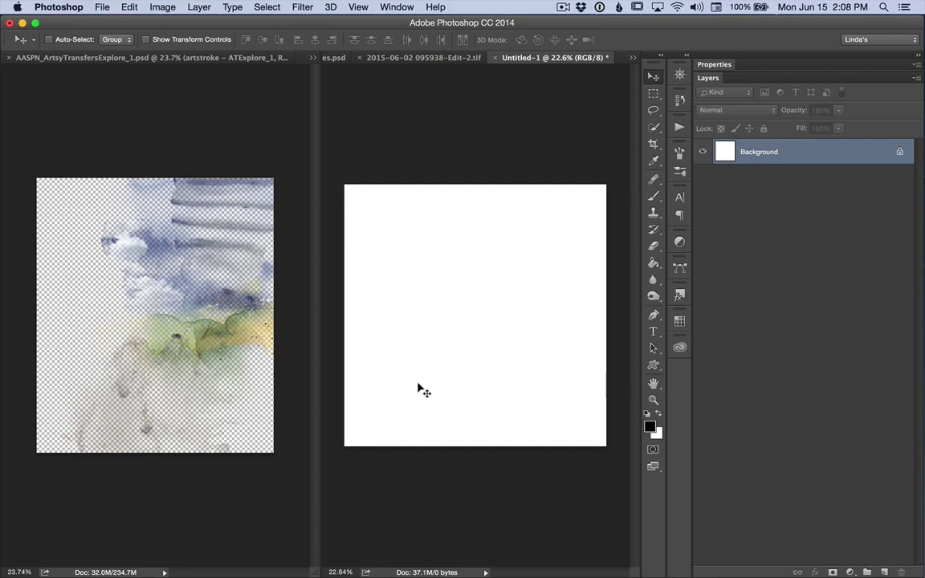
# Step: Enable Always Create Smart Objects when Placing in the General preferences
pyautogui.click(63, 7)
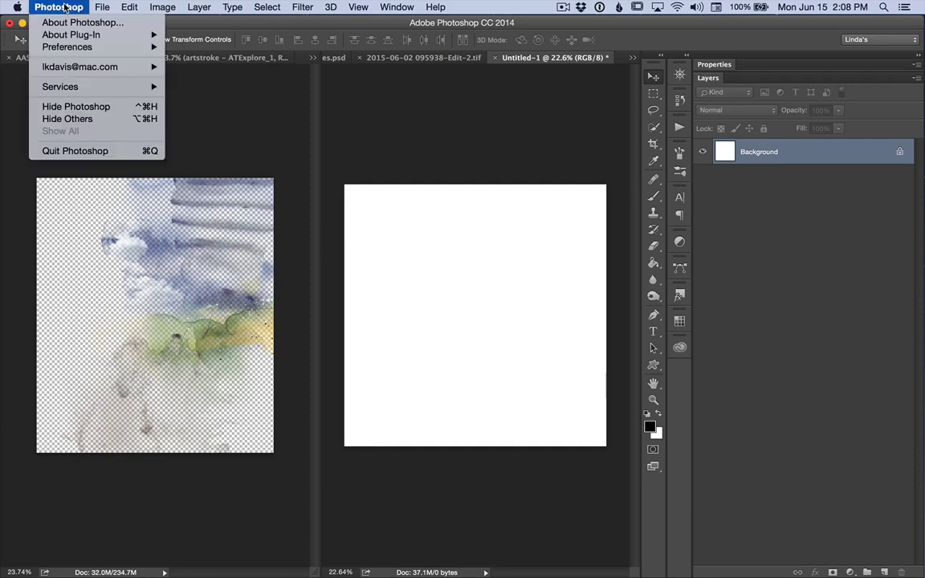
pyautogui.moveTo(109, 46)
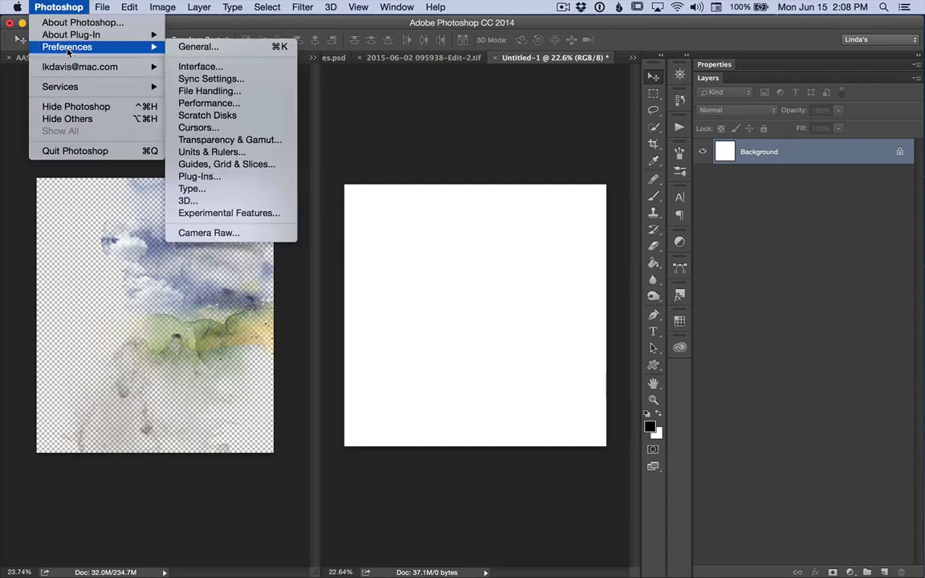
pyautogui.click(192, 48)
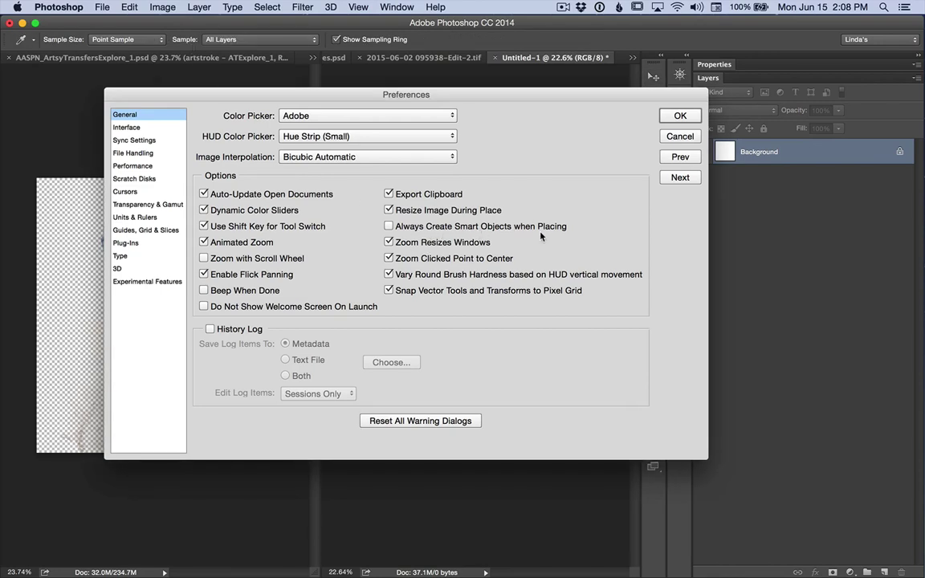
pyautogui.click(389, 227)
pyautogui.click(681, 116)
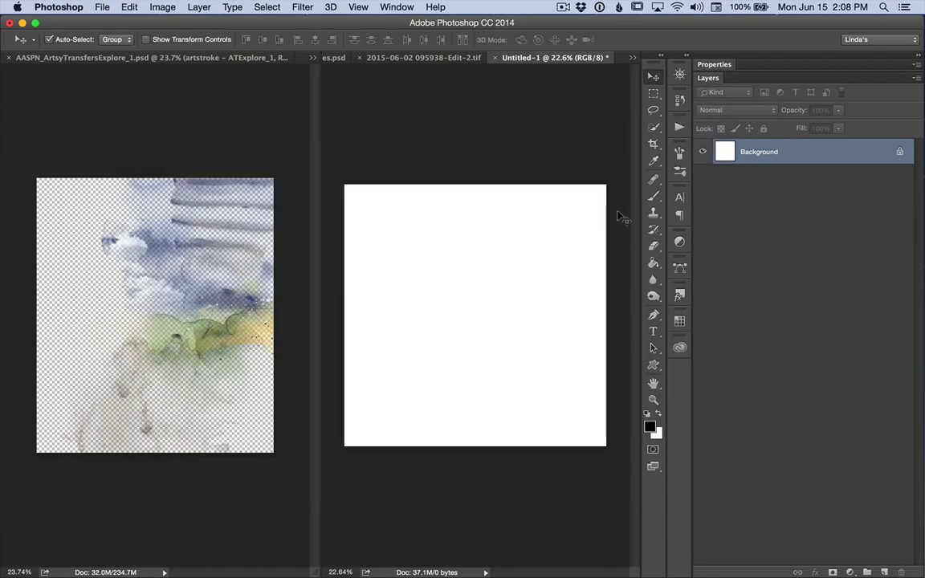
# Step: Place AASPN_ArtPlayPaletteExplore_Transfer8 from the AAspnes folder in Finder into the blank document, near the canvas's left edge
pyautogui.press('super+Tab')
pyautogui.scroll(2, 698, 269)
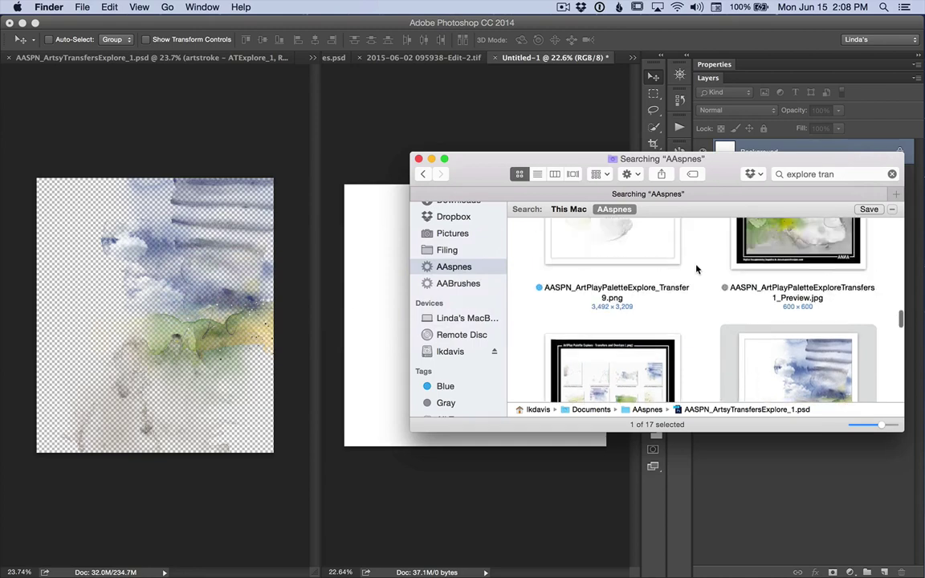
pyautogui.scroll(2, 697, 270)
pyautogui.moveTo(777, 268); pyautogui.dragTo(361, 289)
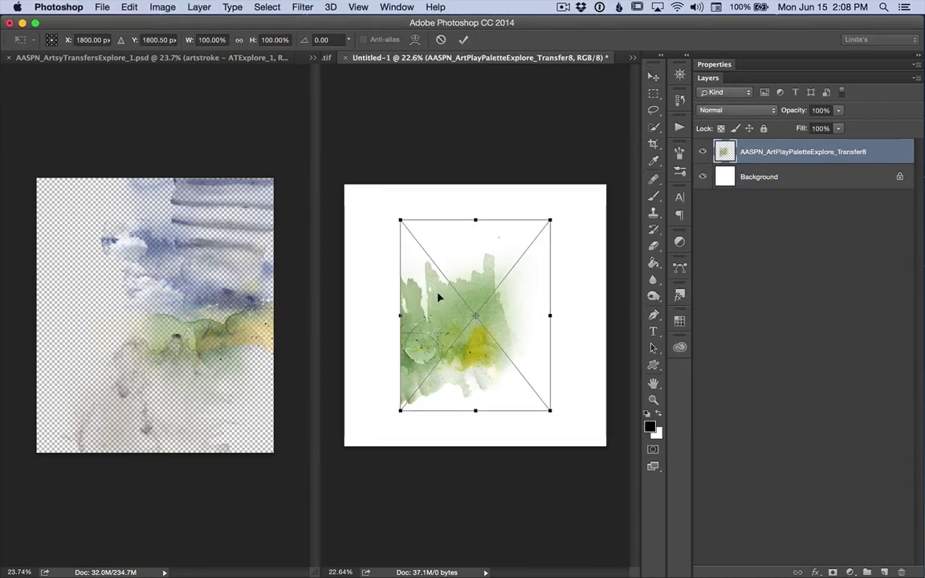
pyautogui.moveTo(439, 298); pyautogui.dragTo(392, 294)
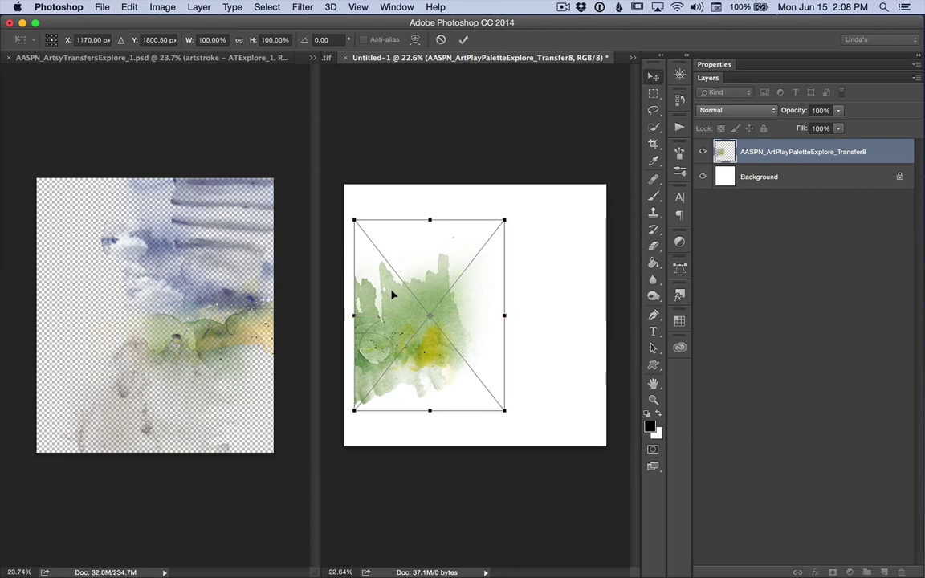
pyautogui.press('Return')
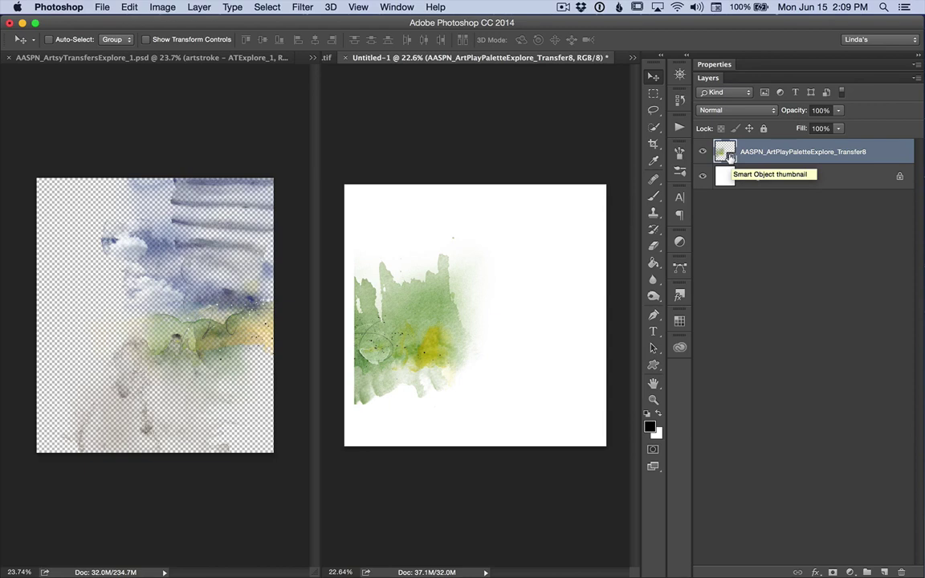
# Step: Copy all layers of AASPN_ArtsyTransfersExplore_1.psd into Untitled-1 and position them over the right side of the canvas
pyautogui.click(215, 278)
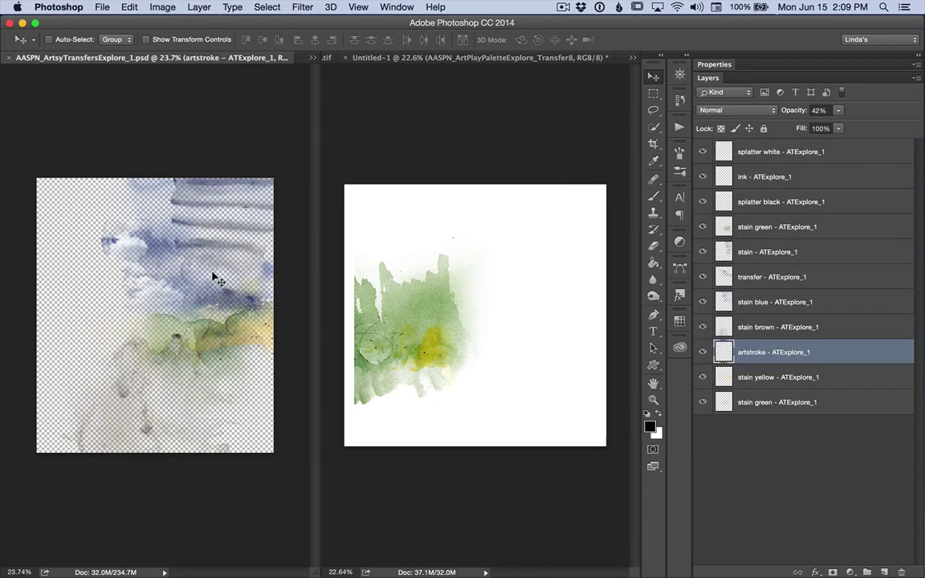
pyautogui.click(763, 404)
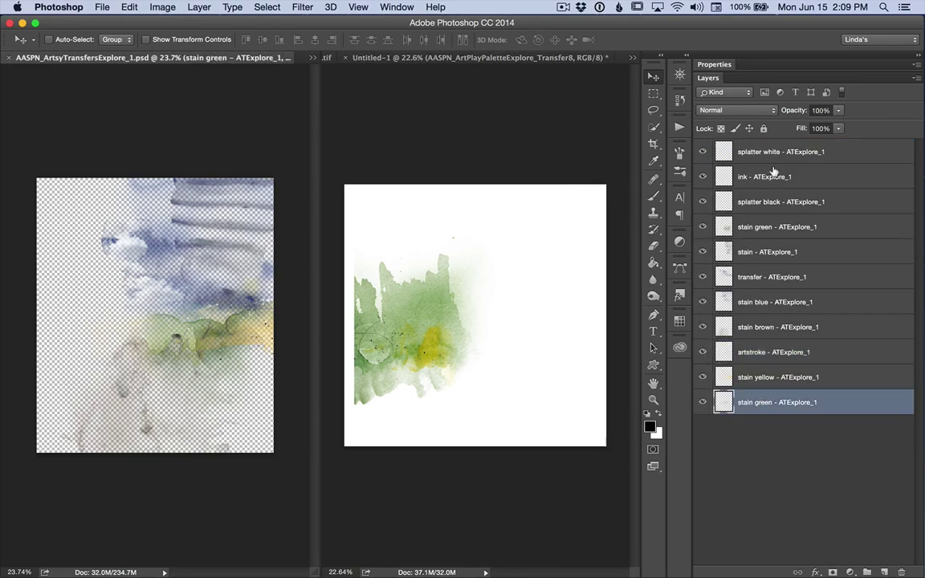
pyautogui.keyDown('shift'); pyautogui.click(773, 152); pyautogui.keyUp('shift')
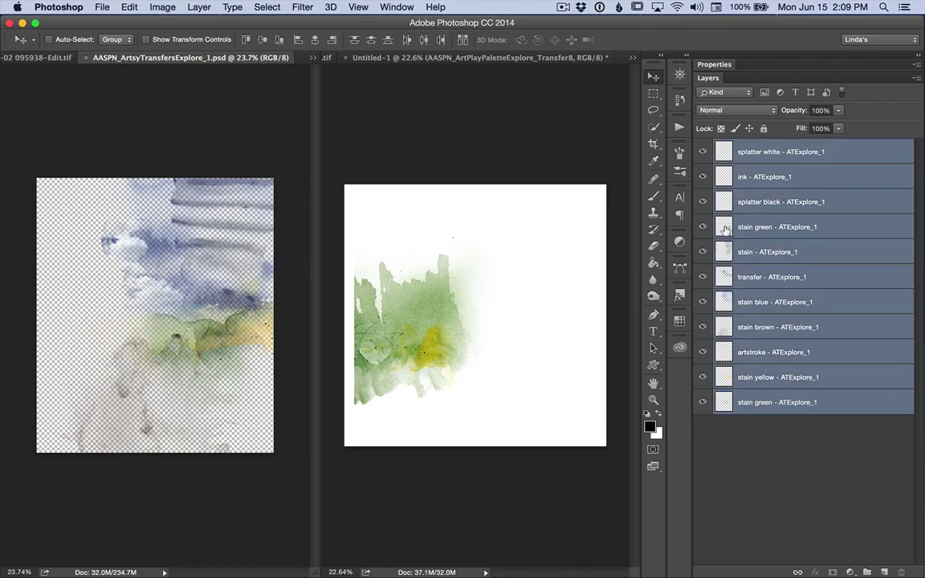
pyautogui.moveTo(726, 229); pyautogui.dragTo(506, 264)
pyautogui.moveTo(434, 252); pyautogui.dragTo(489, 294)
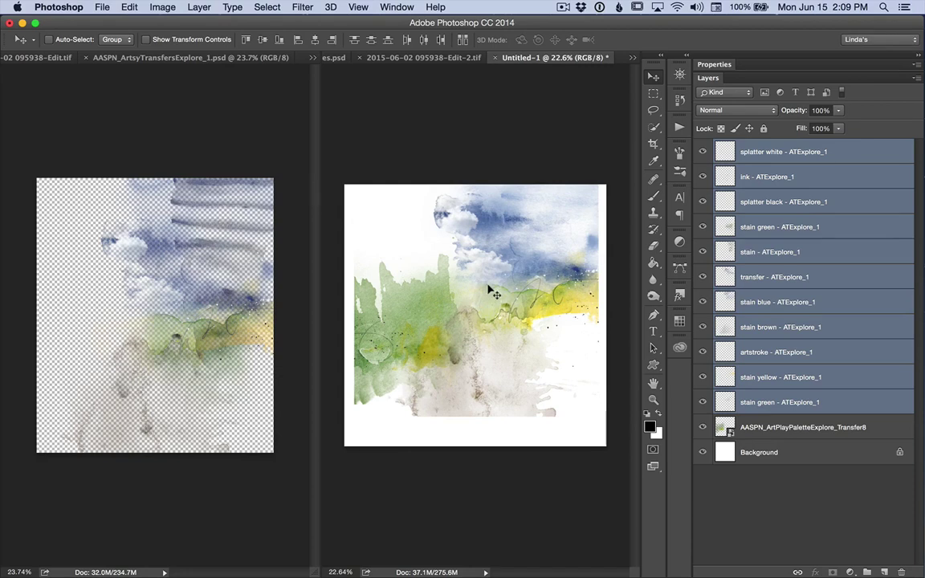
# Step: Convert the transfer - ATExplore_1 layer in Untitled-1 to a smart object
pyautogui.click(767, 277)
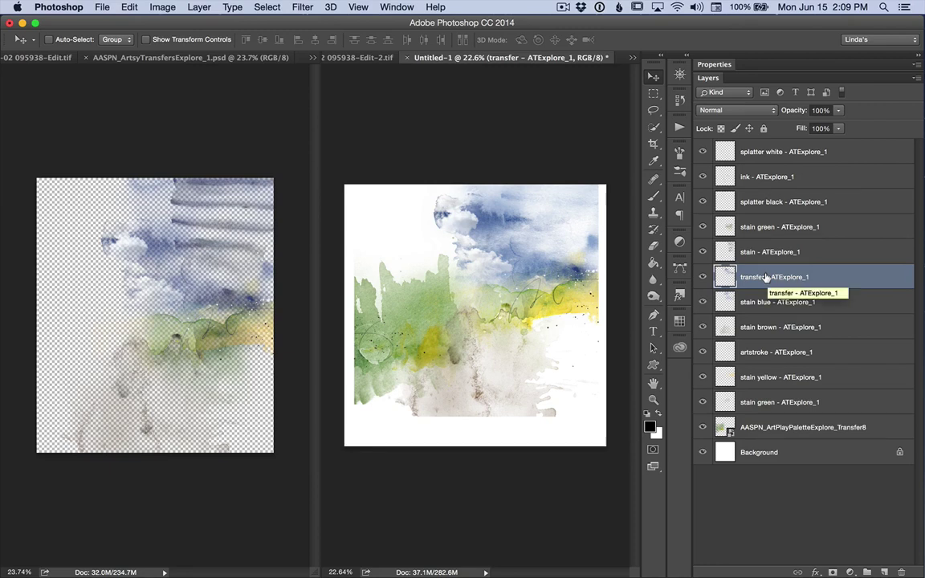
pyautogui.rightClick(767, 278)
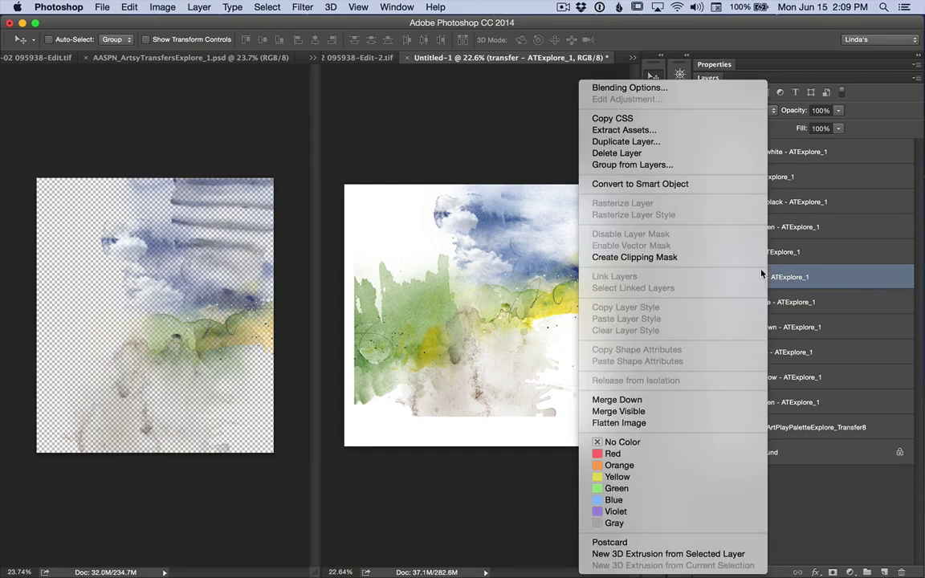
pyautogui.click(726, 185)
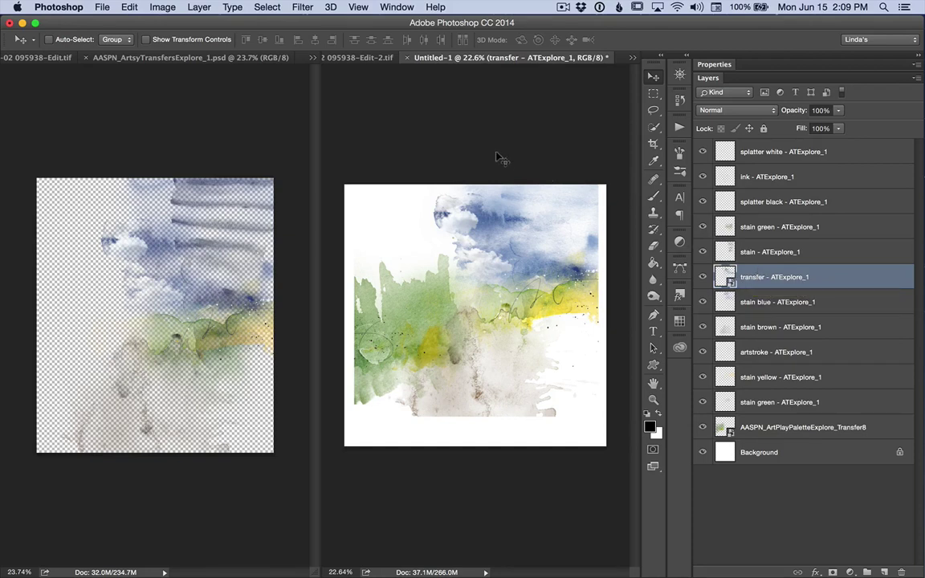
# Step: Close the Untitled-1 document without saving it
pyautogui.click(407, 58)
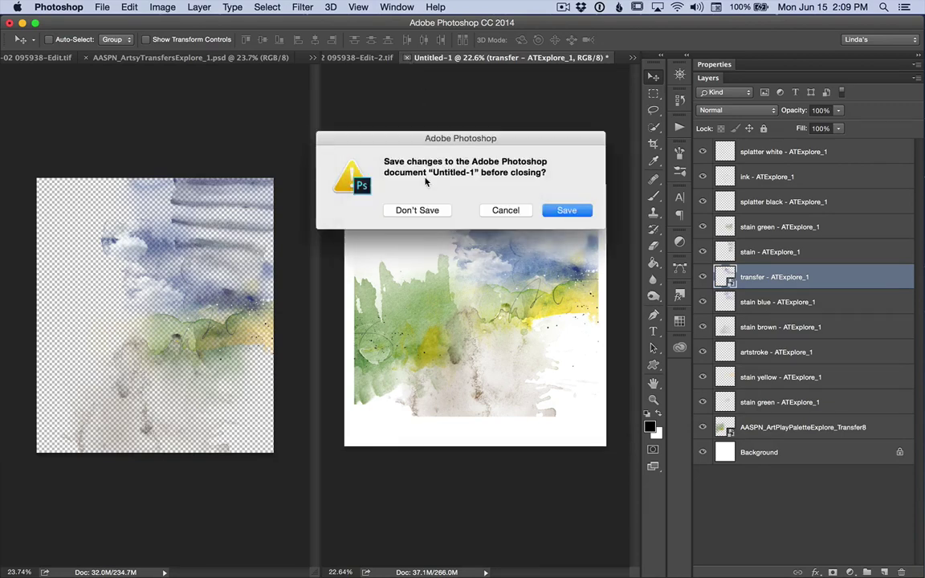
pyautogui.press('super+d')
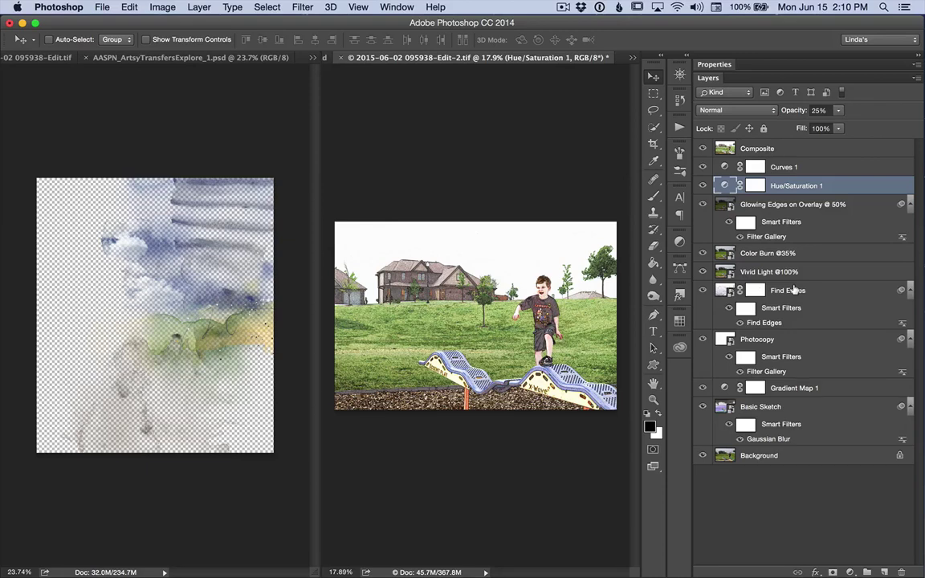
# Step: Try to paint directly on the Find Edges smart object, decline rasterizing it, and target its layer mask instead
pyautogui.click(721, 290)
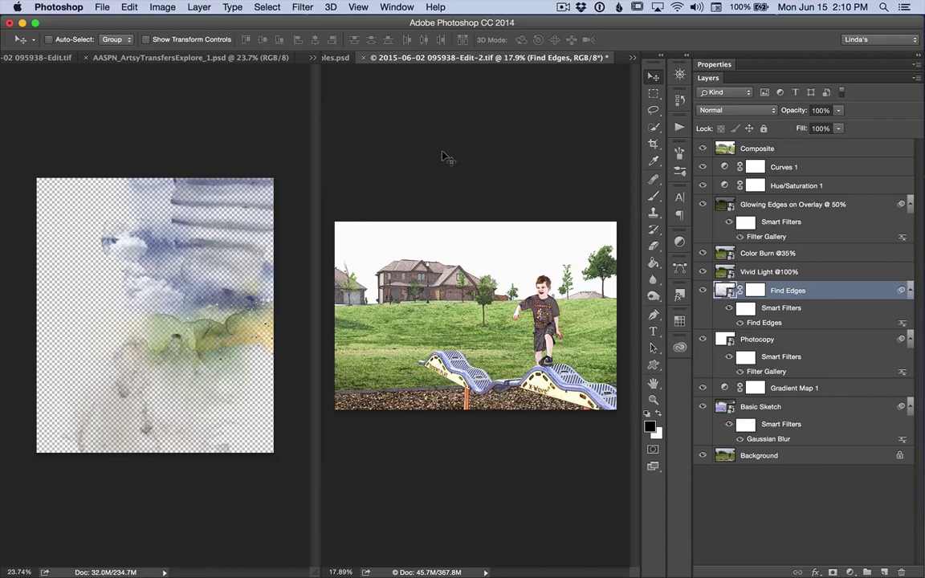
pyautogui.press('b')
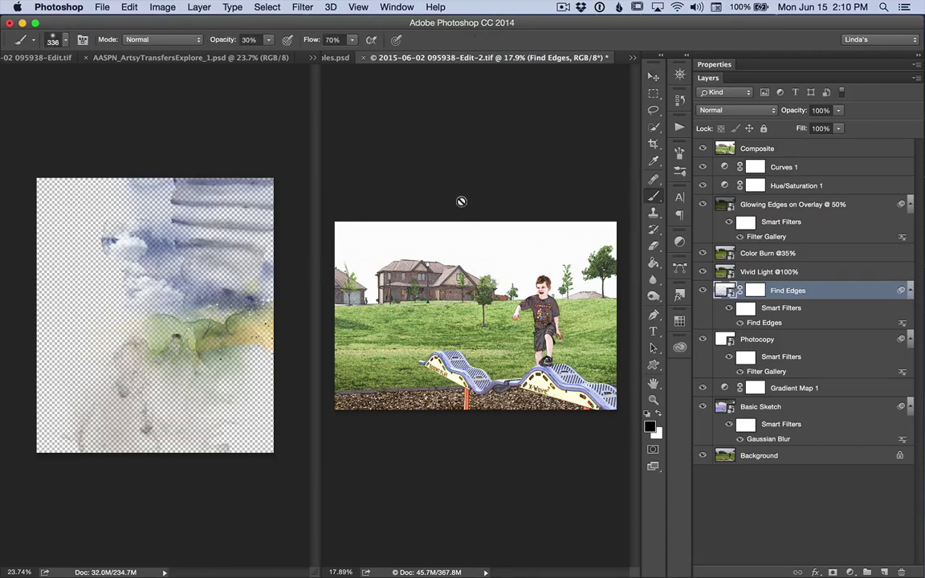
pyautogui.click(470, 255)
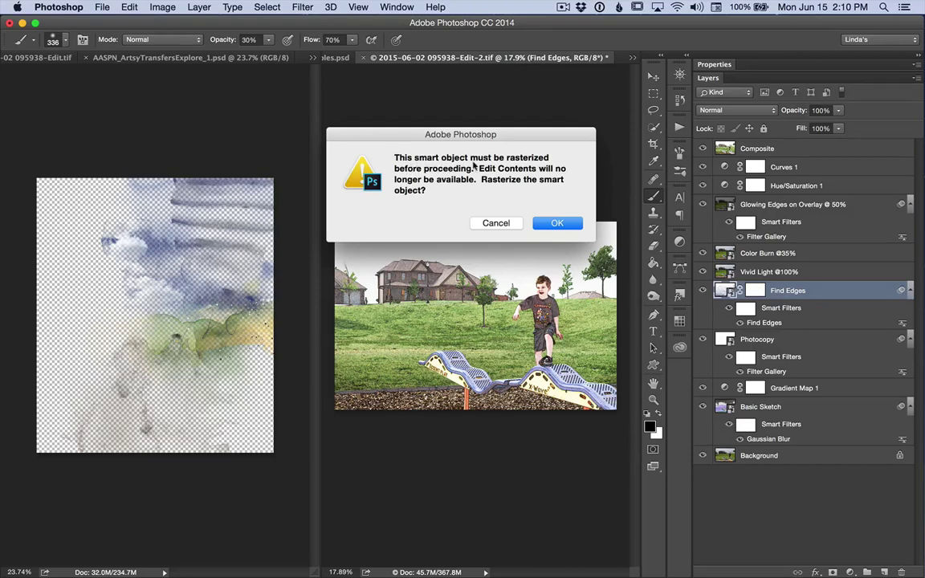
pyautogui.click(494, 223)
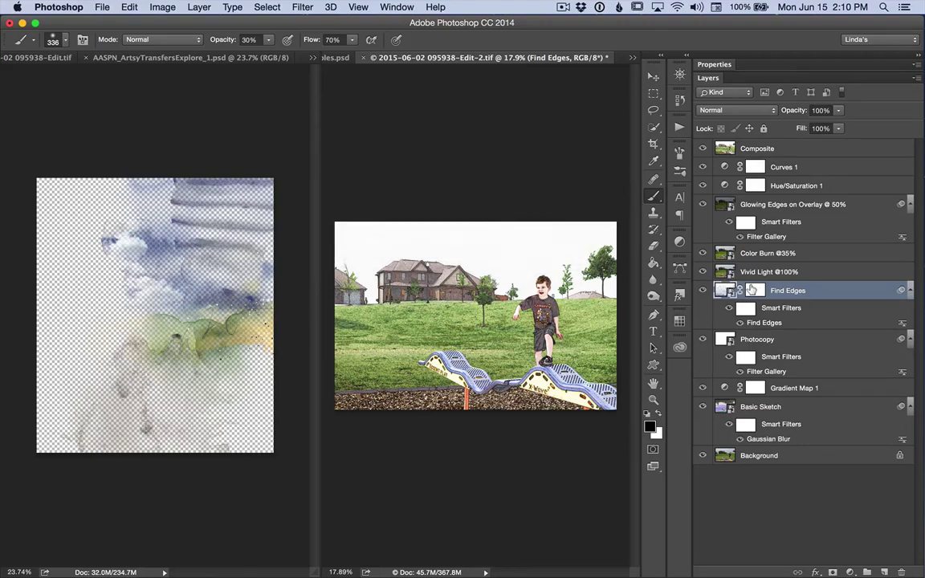
pyautogui.click(753, 290)
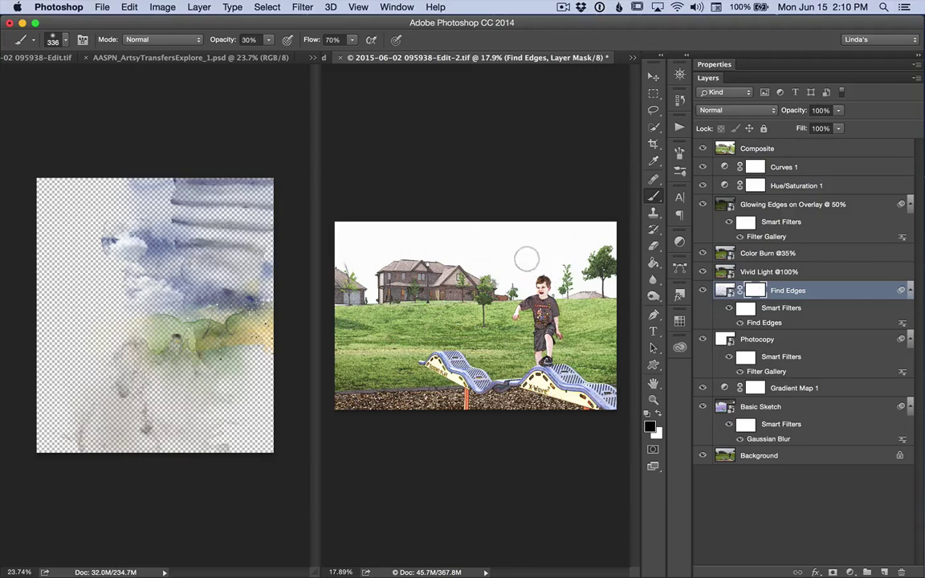
pyautogui.press('v')
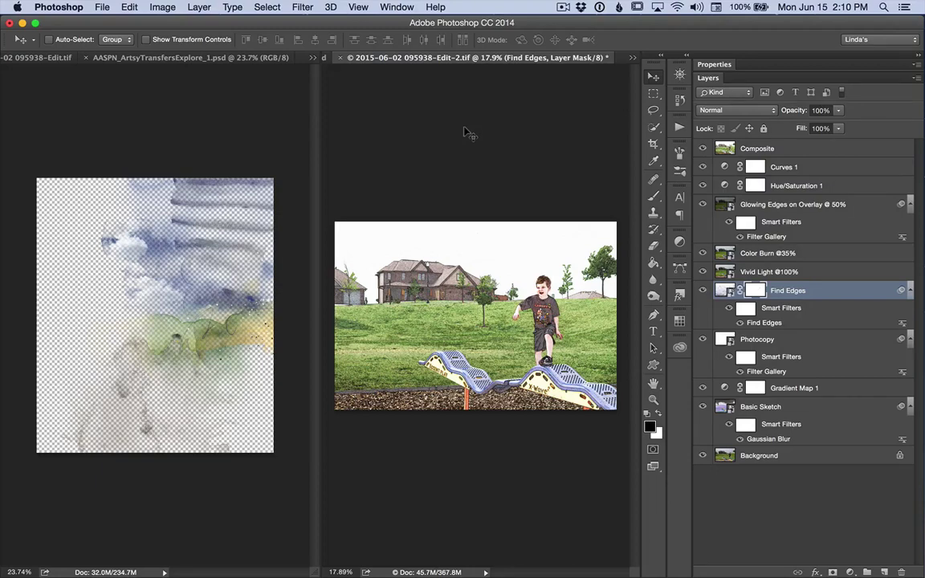
# Step: Review the Glowing Edges filter settings and preview around the boy, and leave the filter unchanged
pyautogui.doubleClick(765, 237)
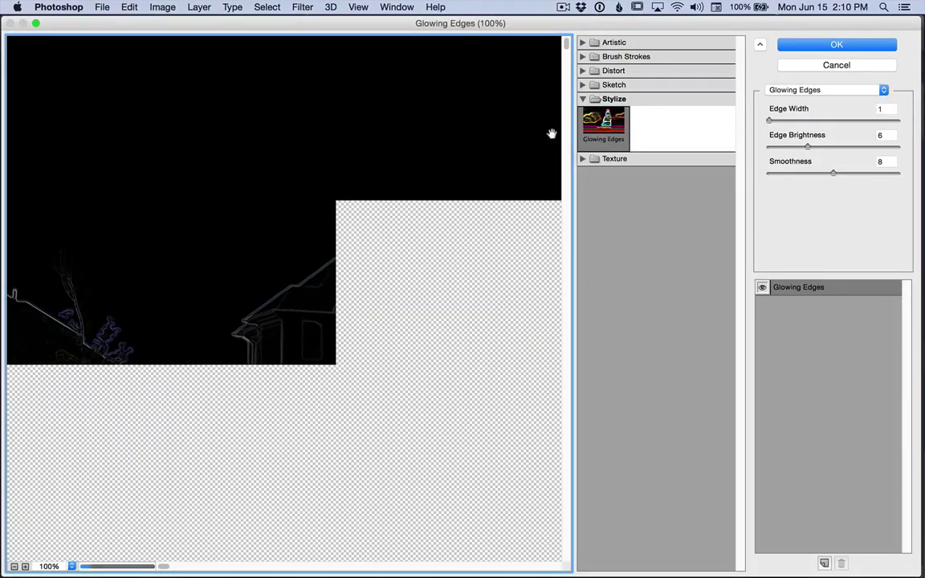
pyautogui.scroll(-5, 386, 328)
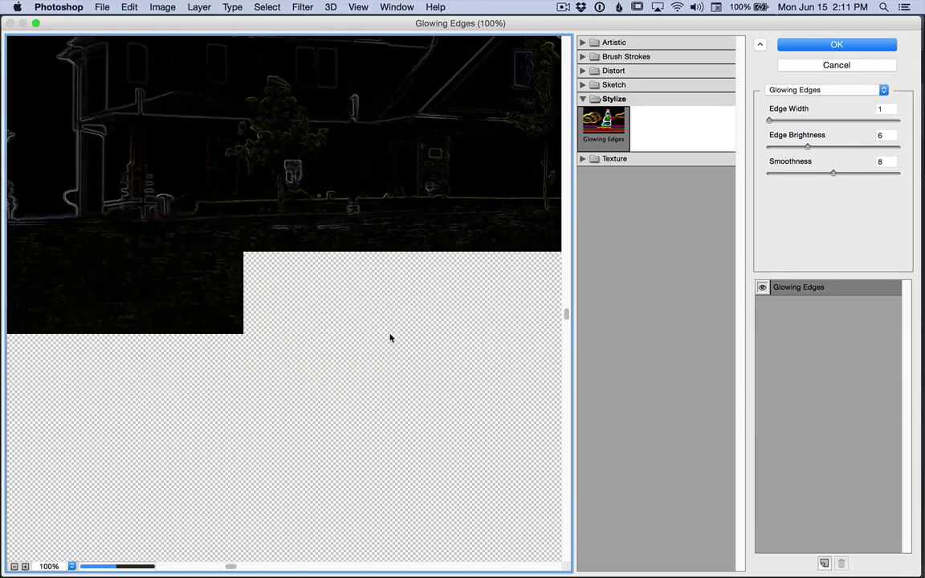
pyautogui.scroll(5, 391, 337)
pyautogui.hscroll(3, 391, 338)
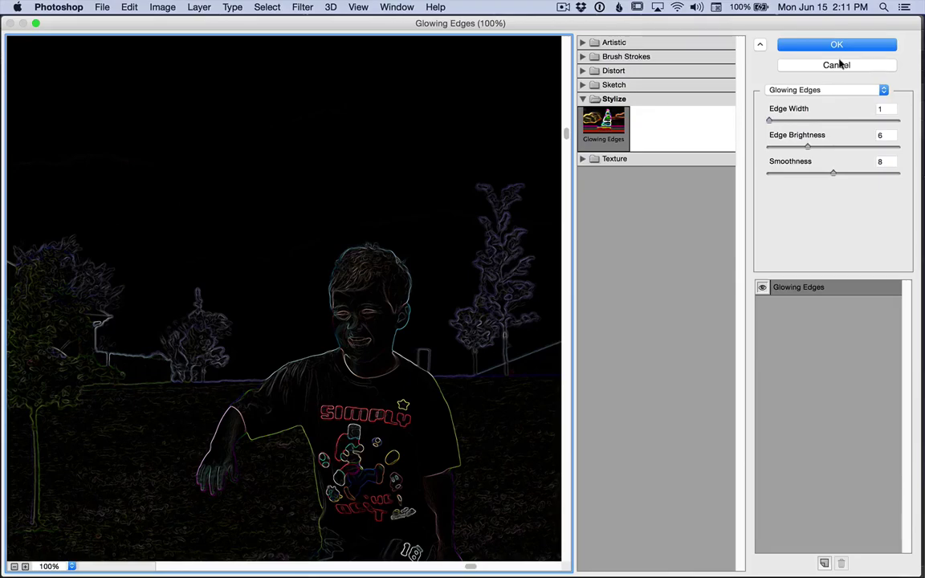
pyautogui.click(838, 65)
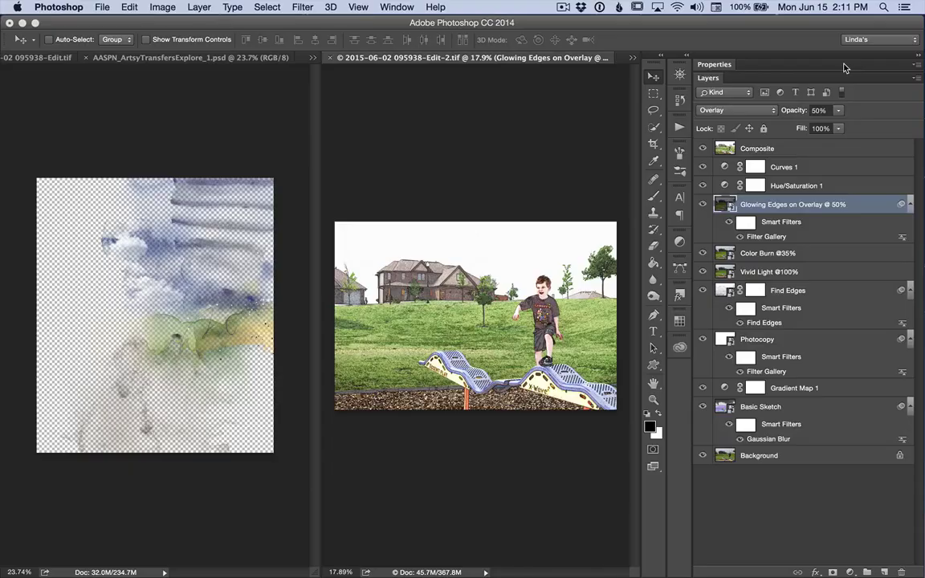
# Step: Review the filter settings of the Photocopy layer's smart filter without changing them
pyautogui.click(773, 371)
pyautogui.doubleClick(773, 372)
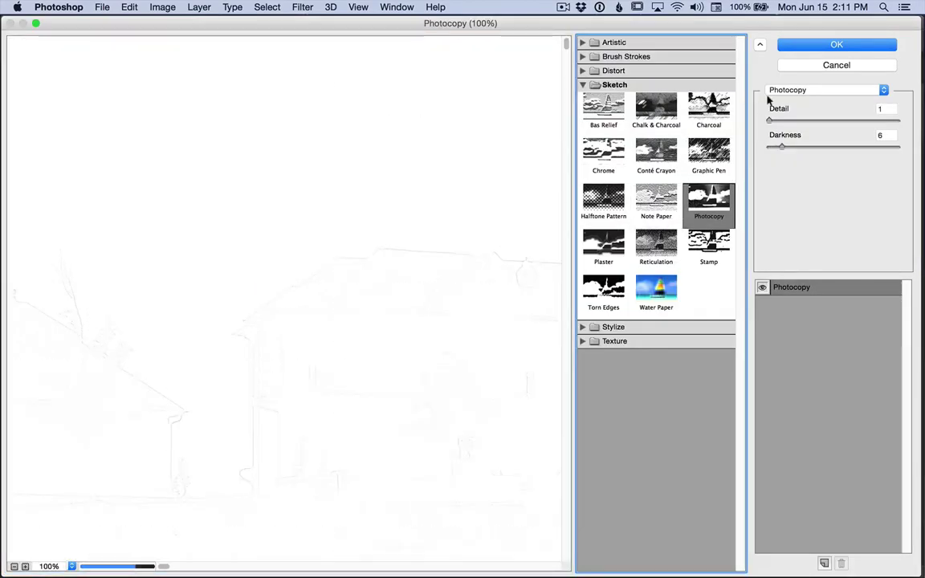
pyautogui.click(832, 65)
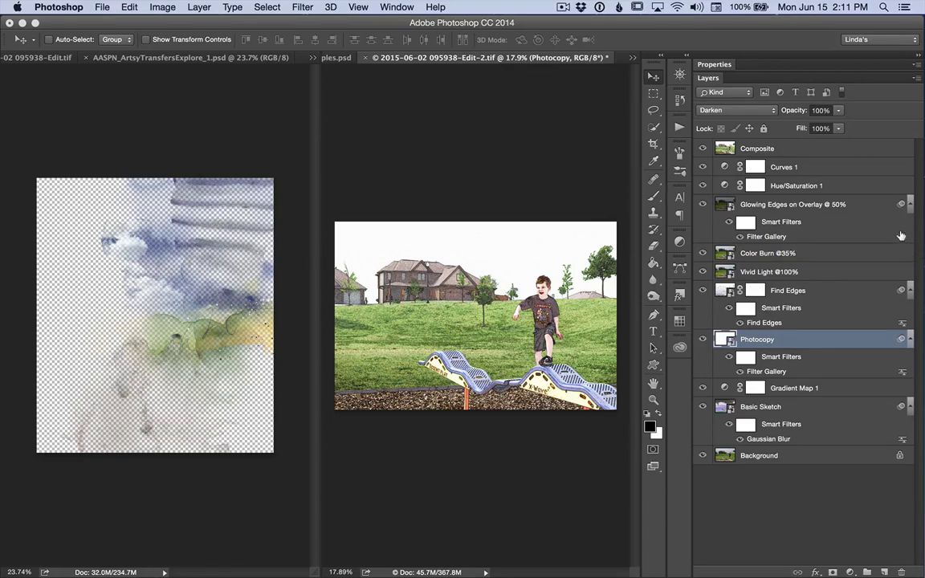
# Step: Review the blending mode and opacity options of the Glowing Edges layer's smart filter
pyautogui.doubleClick(902, 236)
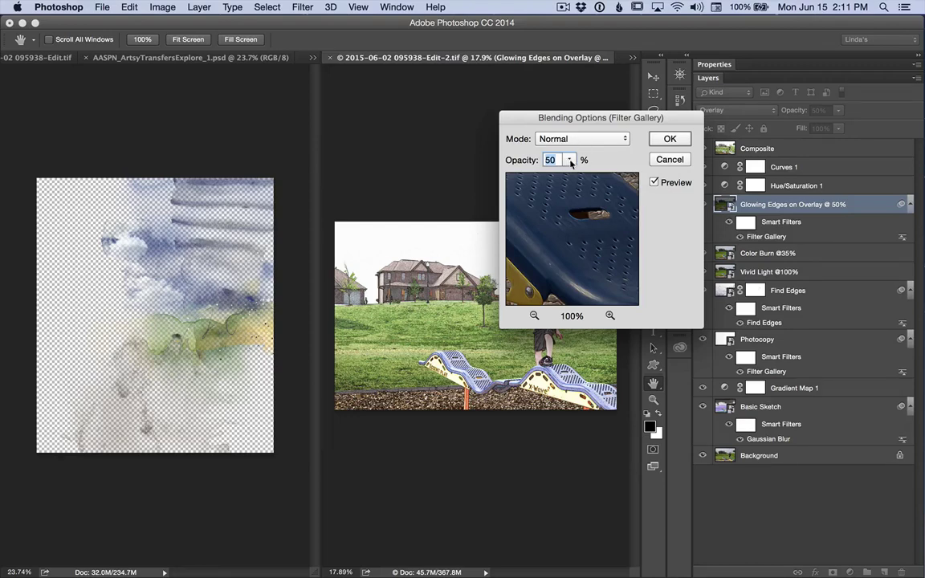
pyautogui.click(671, 140)
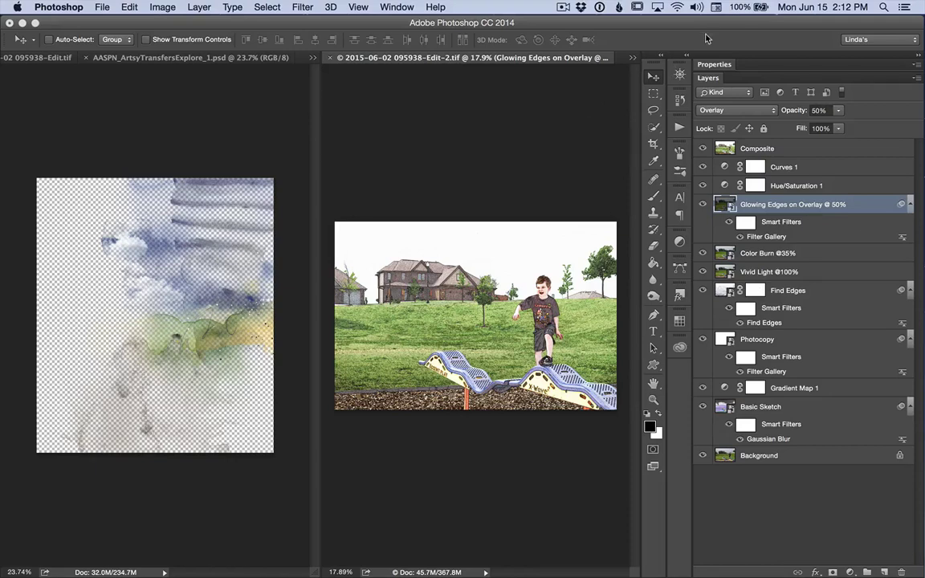
# Step: With the Composite layer selected, review the available adjustment layer types and the direct image adjustments without applying any
pyautogui.click(792, 149)
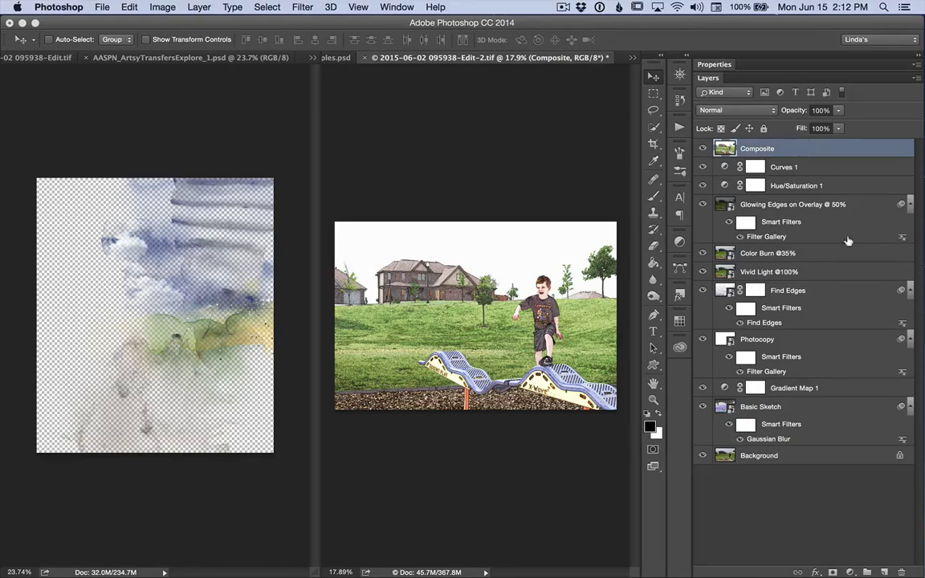
pyautogui.click(851, 568)
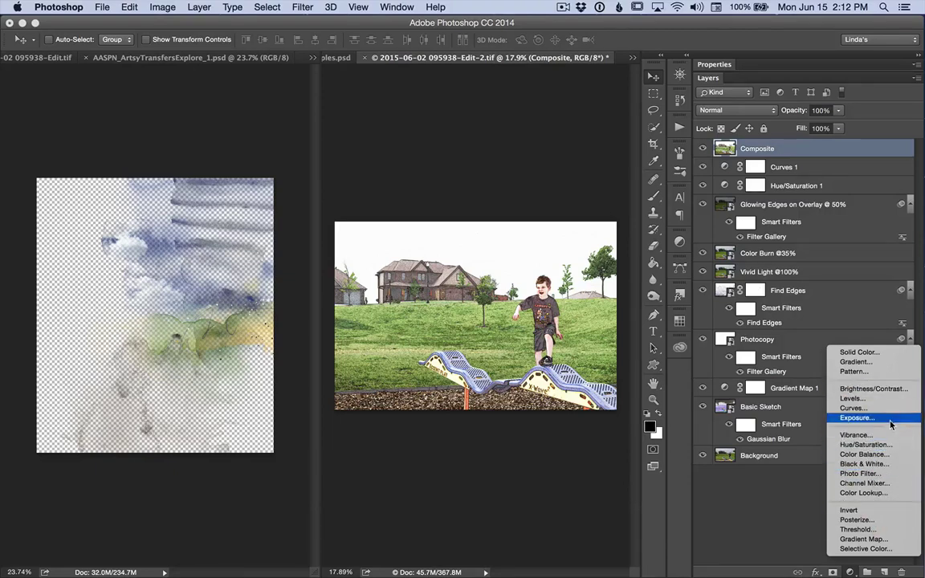
pyautogui.click(778, 496)
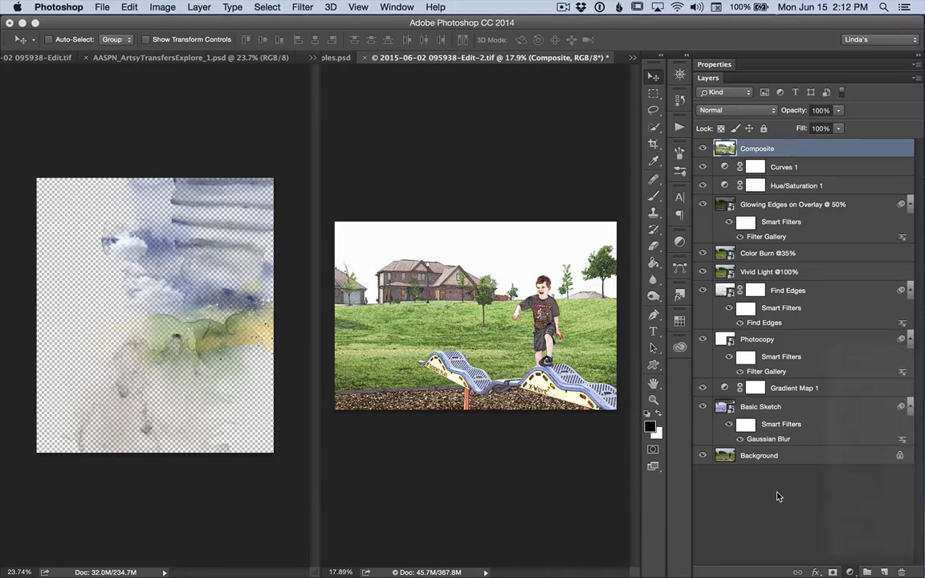
pyautogui.click(168, 7)
pyautogui.moveTo(167, 47)
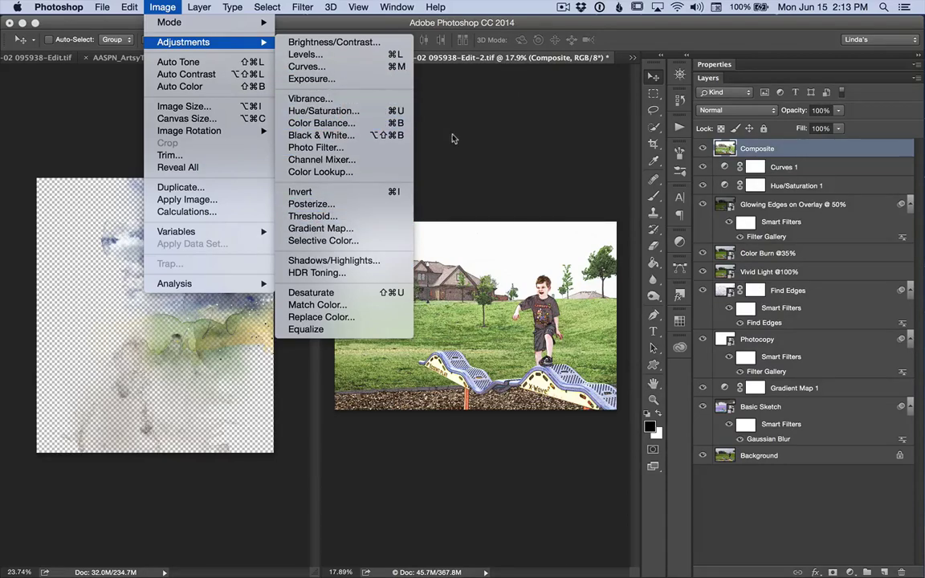
pyautogui.click(481, 121)
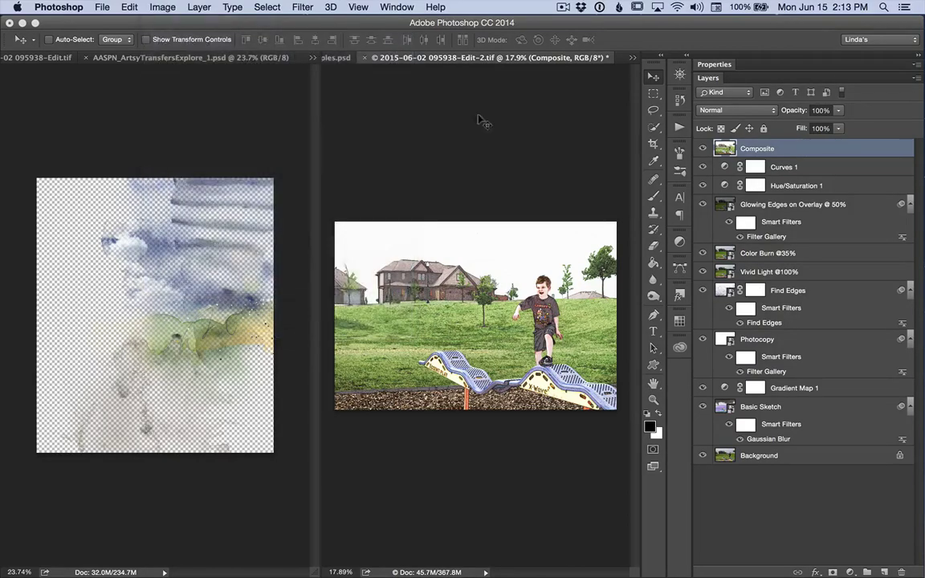
# Step: Review the settings of the Hue/Saturation 1 adjustment layer without changing them
pyautogui.doubleClick(722, 185)
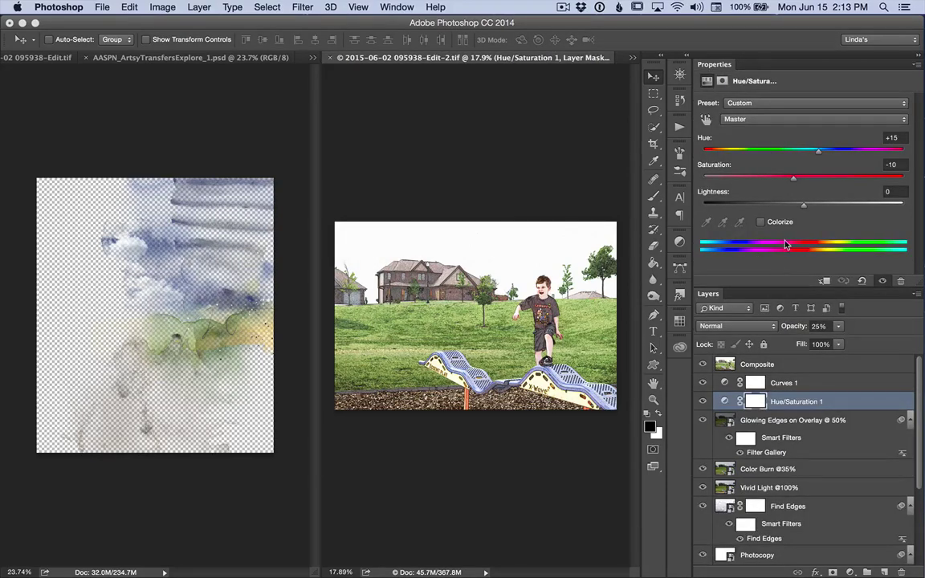
pyautogui.doubleClick(798, 68)
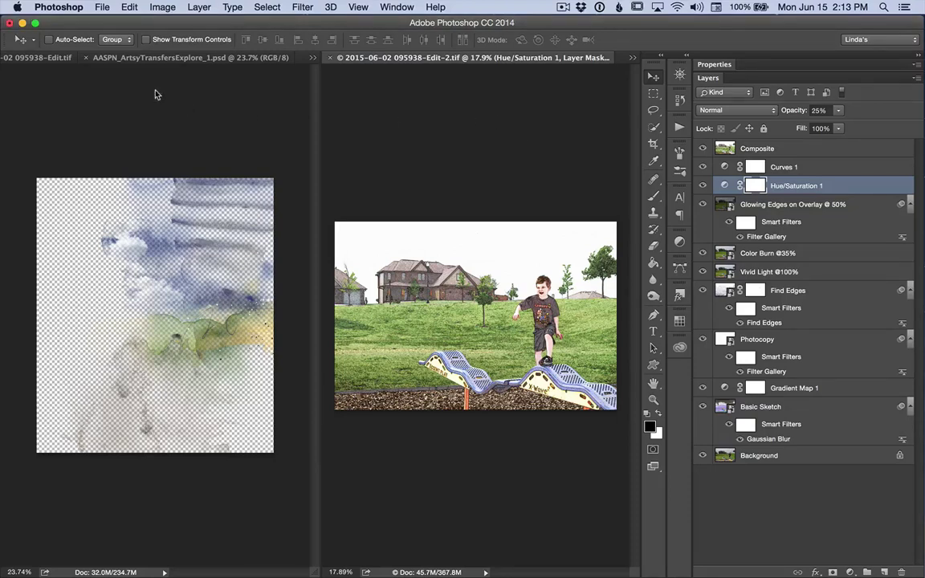
pyautogui.click(85, 59)
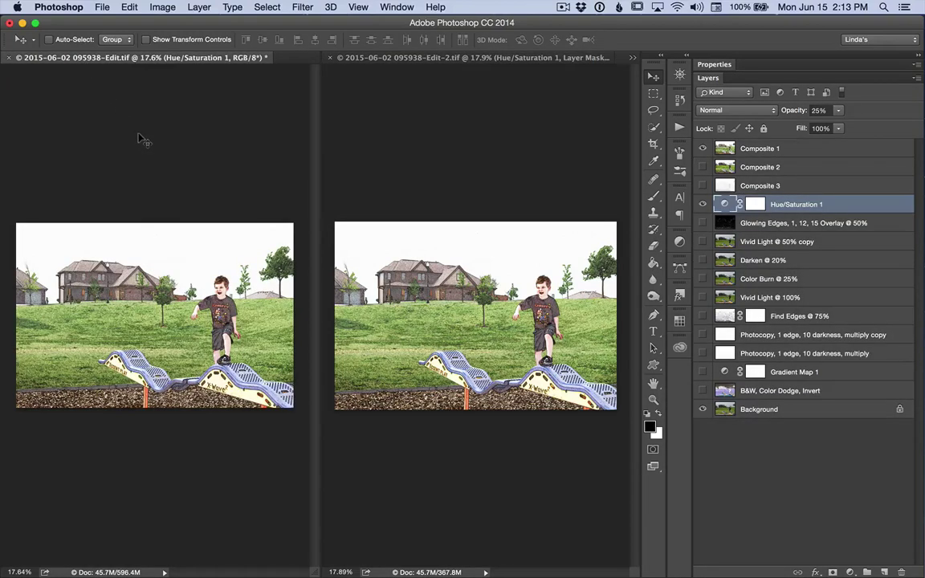
pyautogui.click(414, 171)
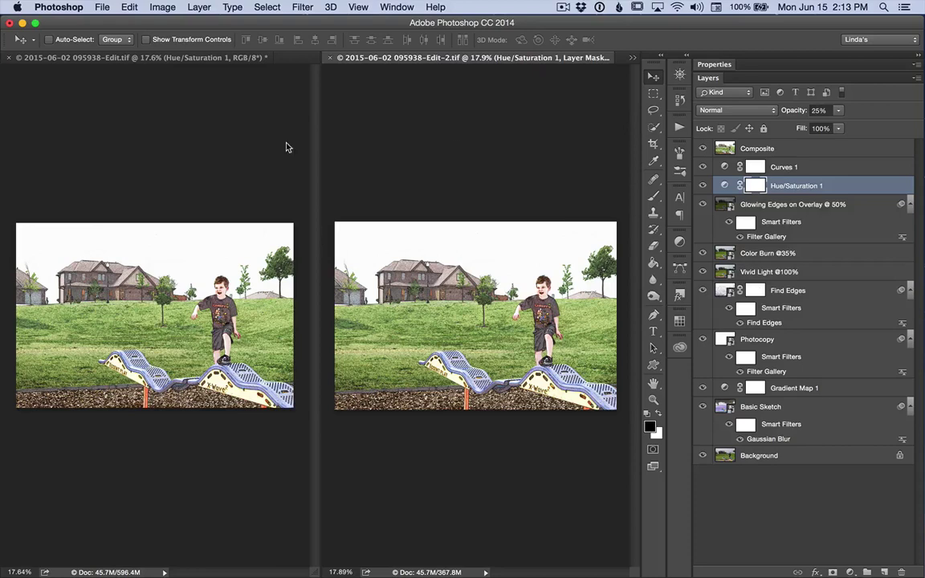
pyautogui.click(194, 153)
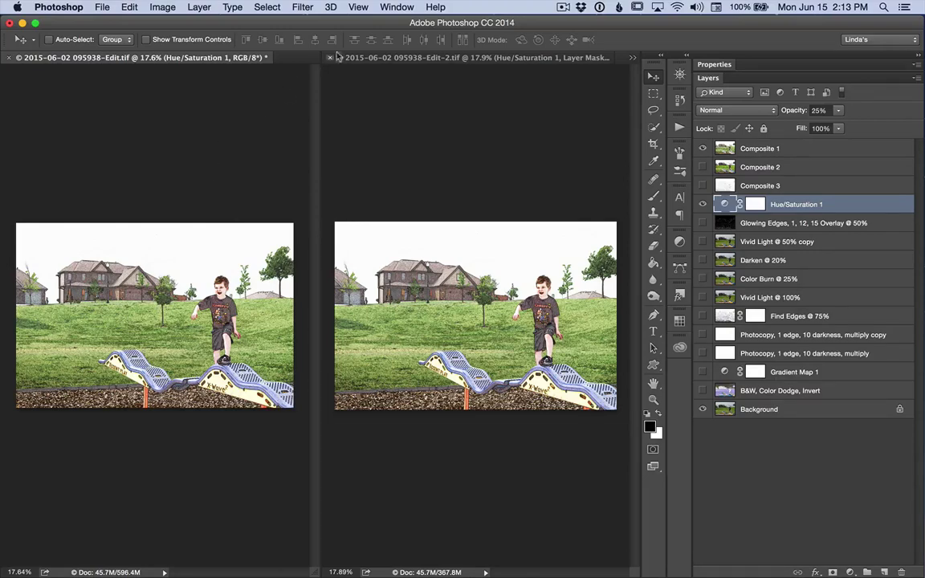
pyautogui.click(395, 7)
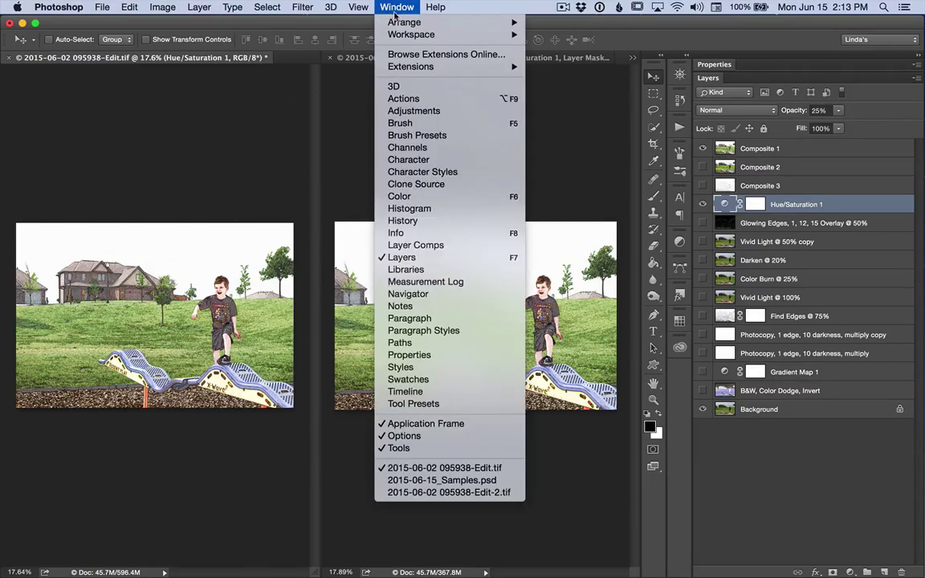
pyautogui.moveTo(418, 22)
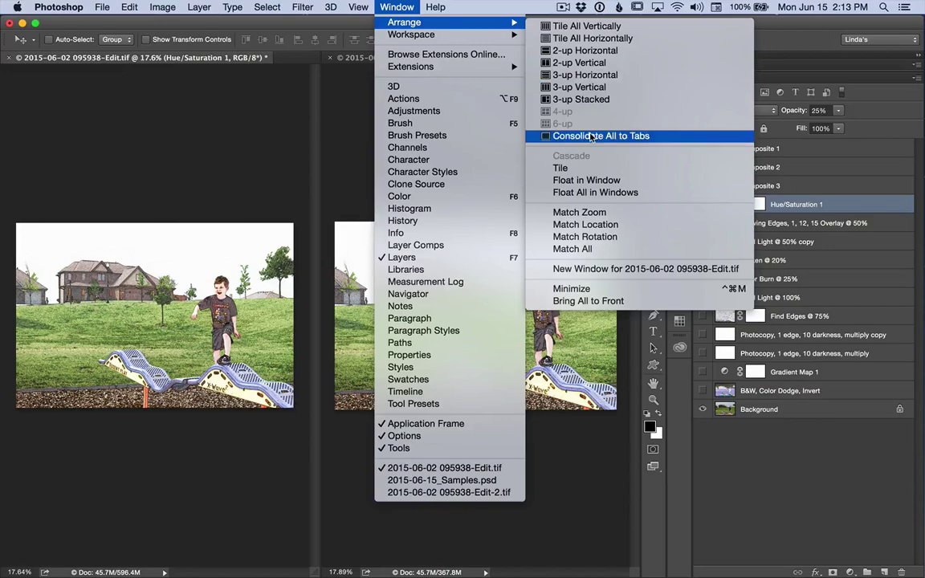
pyautogui.click(534, 135)
pyautogui.press('super+0')
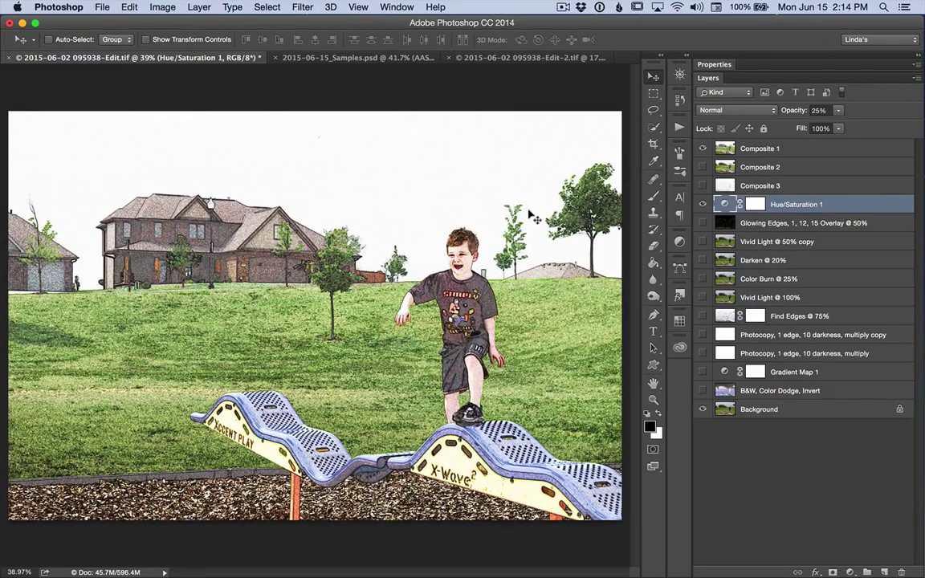
# Step: Hide the Composite 1 layer and duplicate the Background layer six times
pyautogui.click(765, 149)
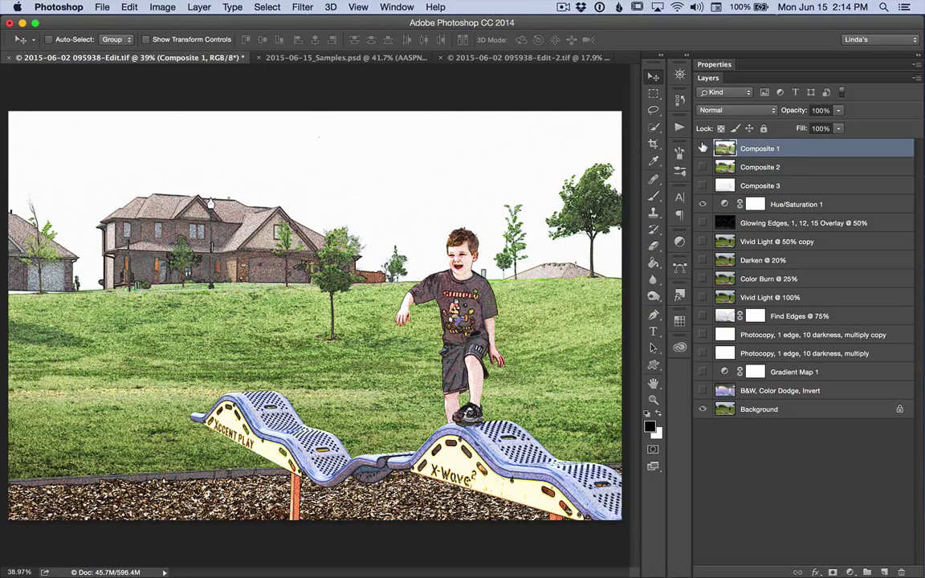
pyautogui.click(703, 148)
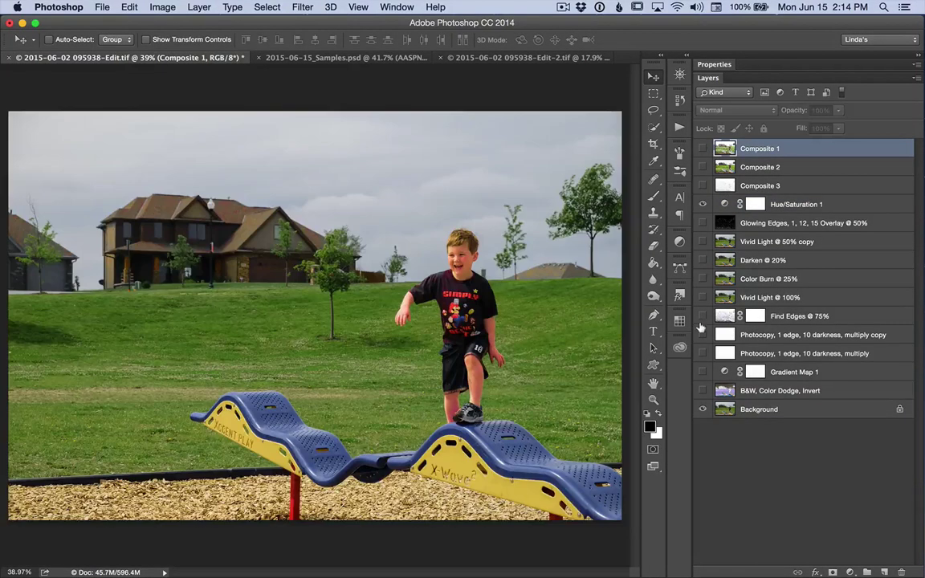
pyautogui.click(750, 410)
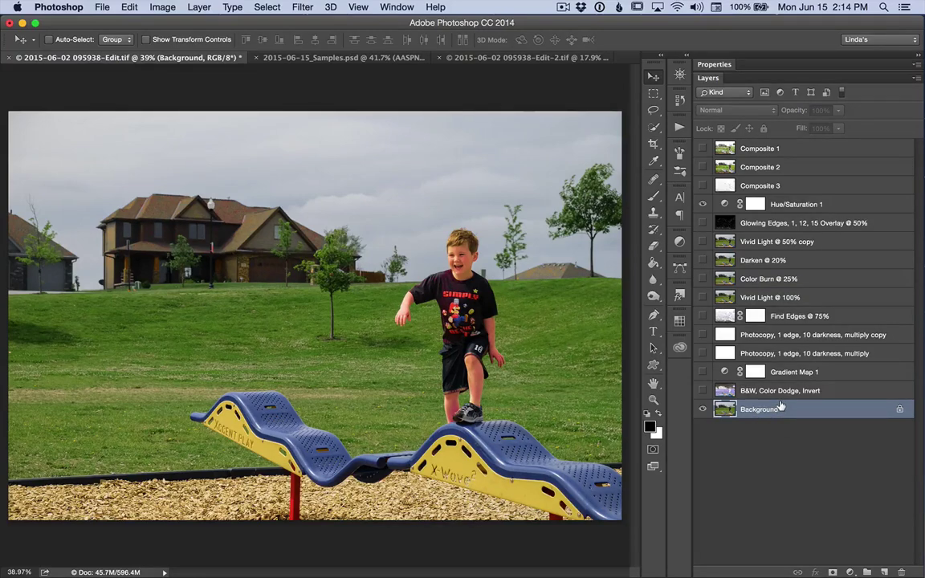
pyautogui.press('super+j')
pyautogui.press('super+j')
pyautogui.press('super+j')
pyautogui.press('super+j')
pyautogui.press('super+j')
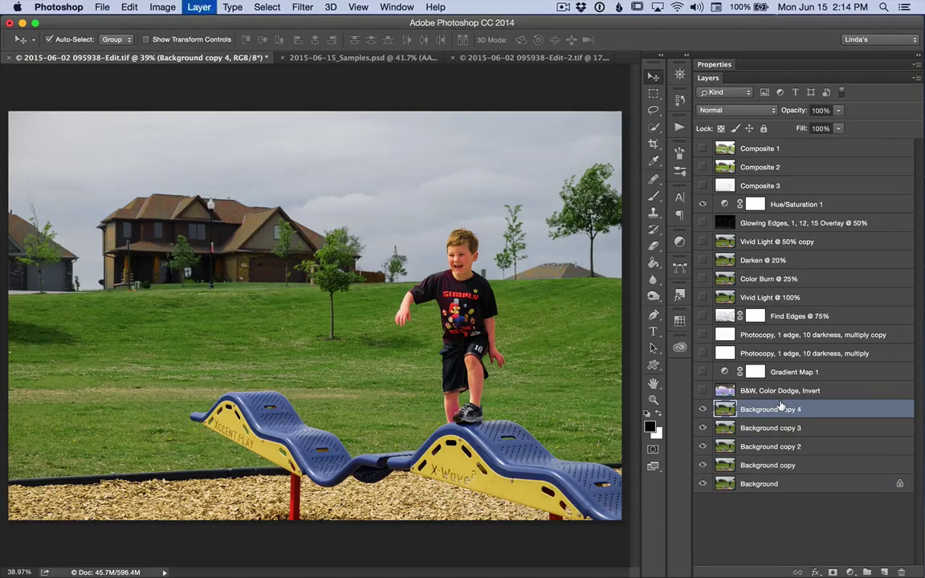
pyautogui.press('super+j')
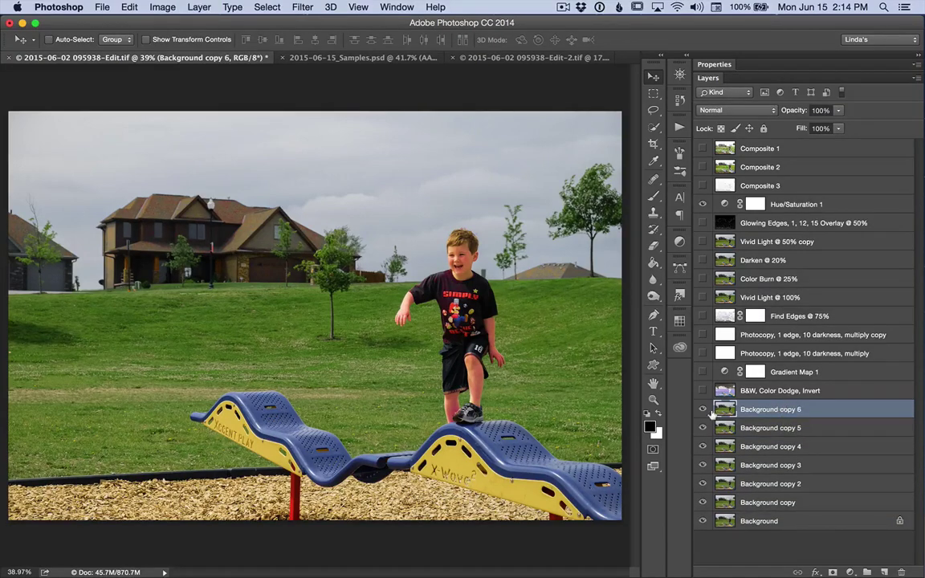
# Step: Hide Background copy 2 through Background copy 6 and rename the Background copy layer "B&W, CD, Inverted, Blur"
pyautogui.moveTo(702, 409); pyautogui.dragTo(699, 480)
pyautogui.click(747, 502)
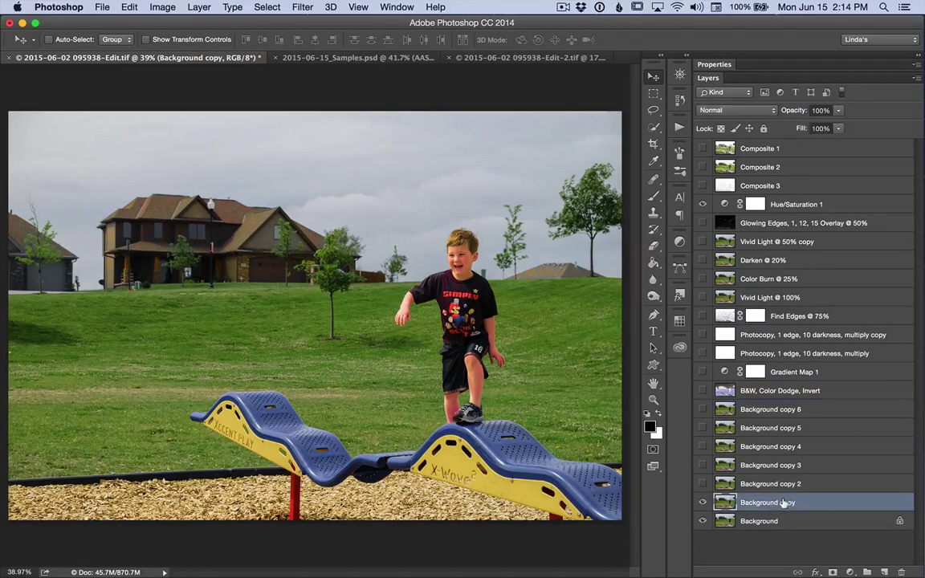
pyautogui.doubleClick(784, 502)
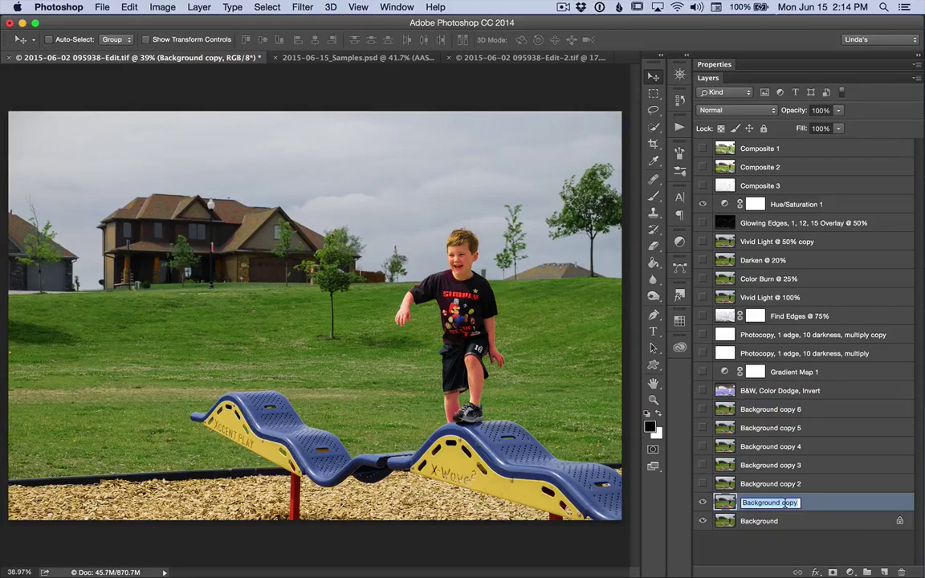
pyautogui.write('B')
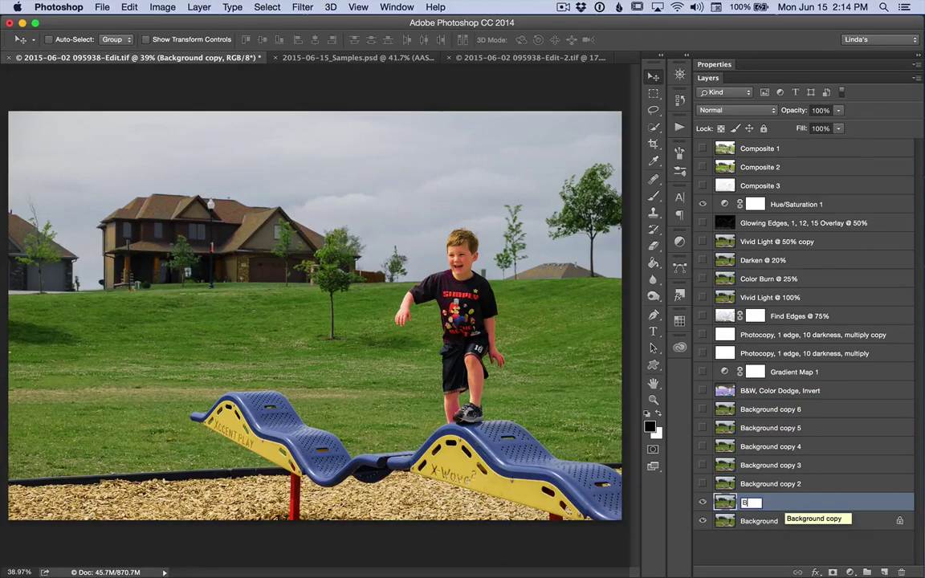
pyautogui.write('&W, CD, Inverted, ')
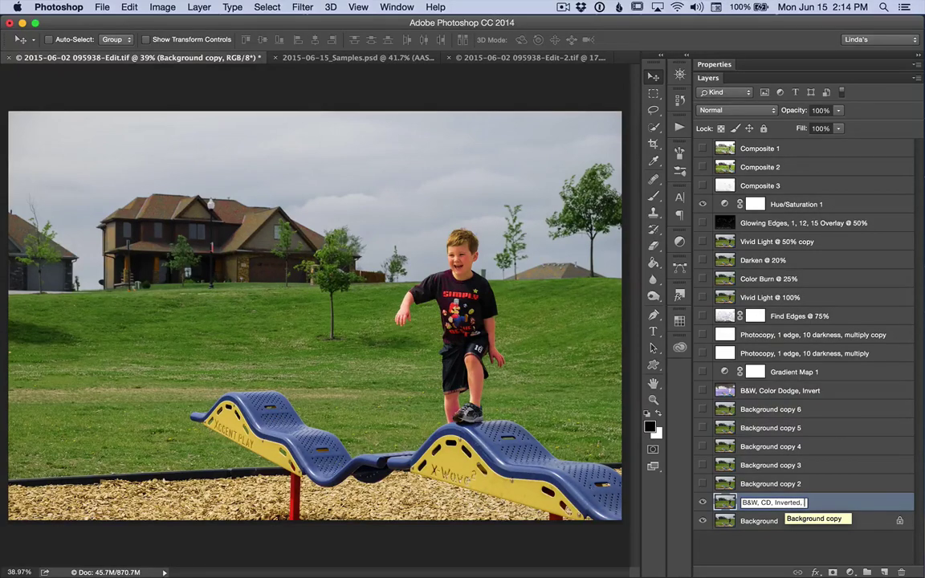
pyautogui.write('Blur')
pyautogui.press('Return')
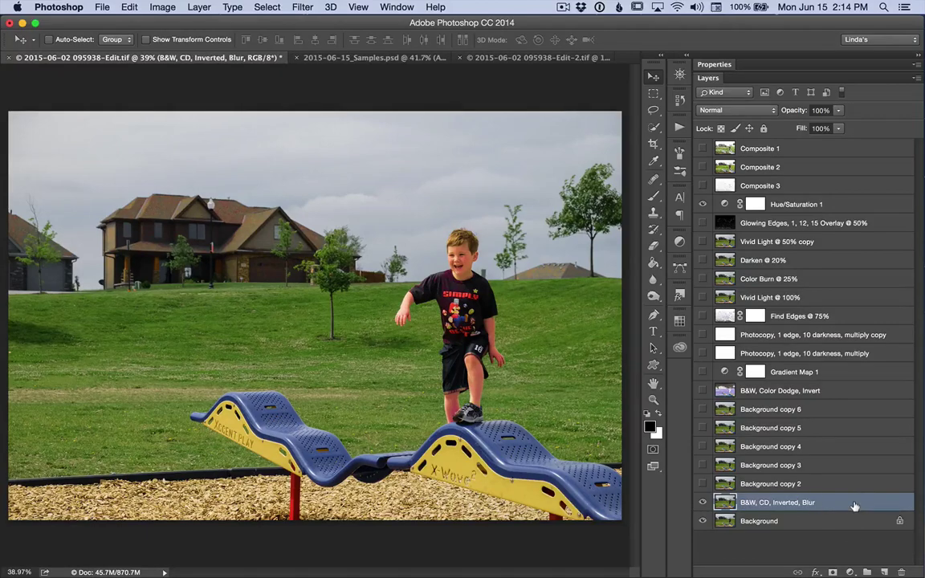
# Step: Add a Black & White adjustment layer with default settings above the "B&W, CD, Inverted, Blur" layer
pyautogui.click(850, 572)
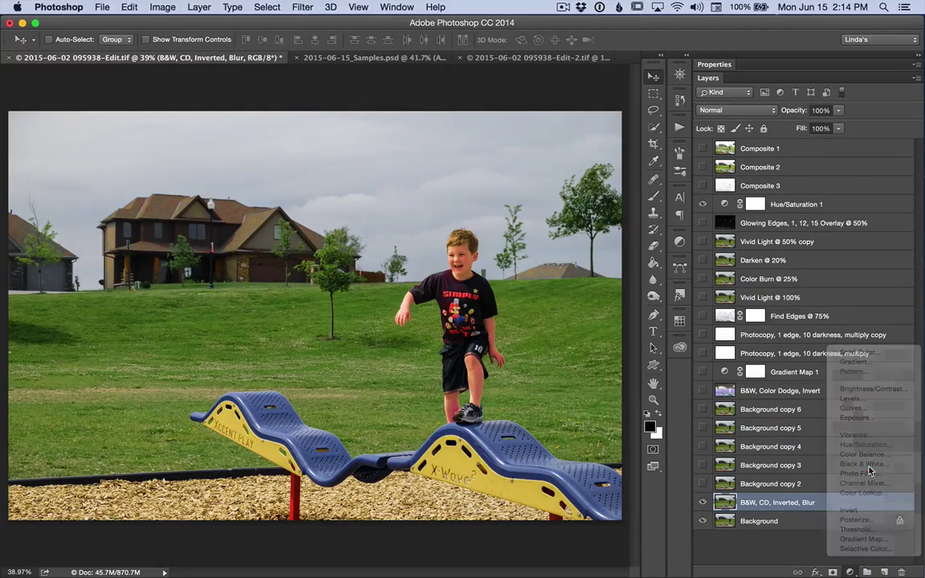
pyautogui.click(869, 471)
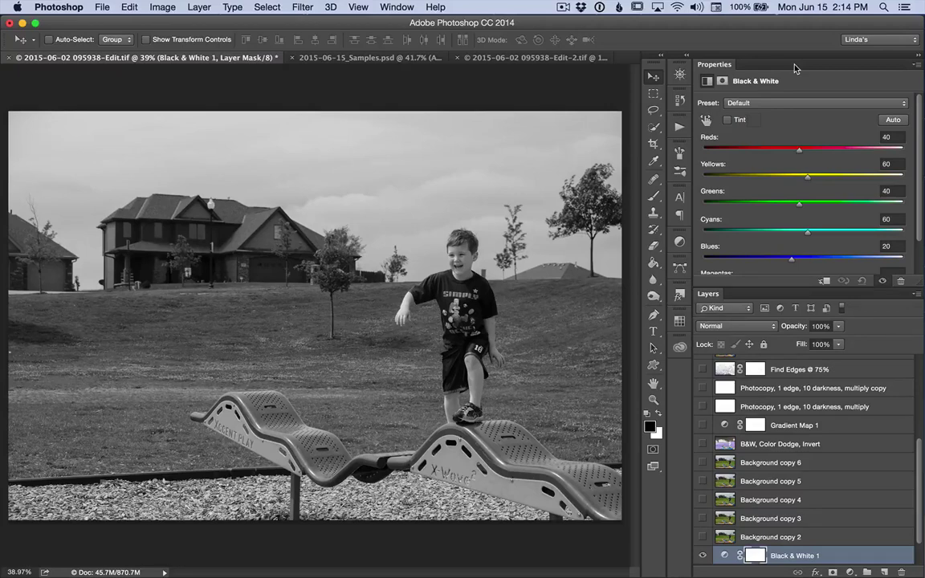
pyautogui.doubleClick(796, 68)
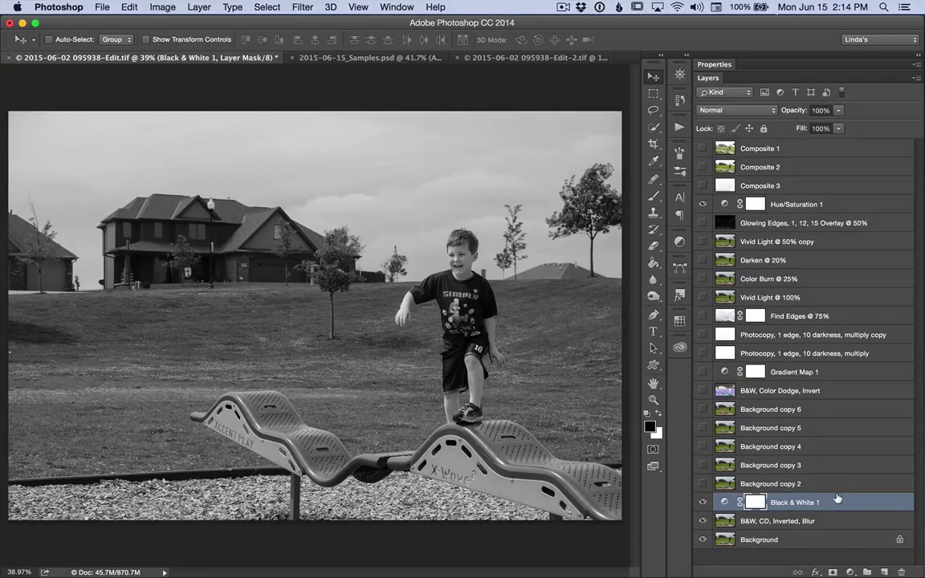
# Step: Set the blending mode of the "B&W, CD, Inverted, Blur" layer to Color Dodge
pyautogui.click(798, 520)
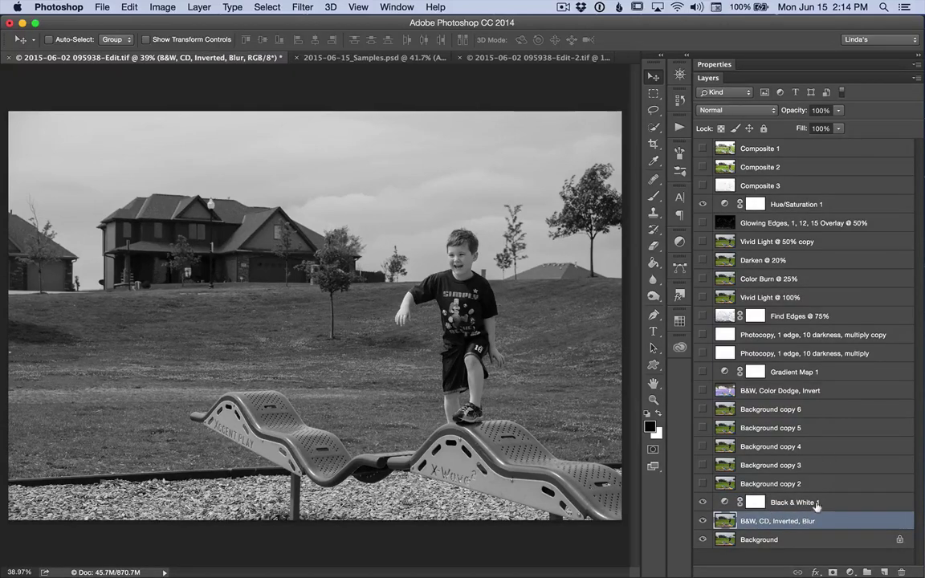
pyautogui.click(775, 111)
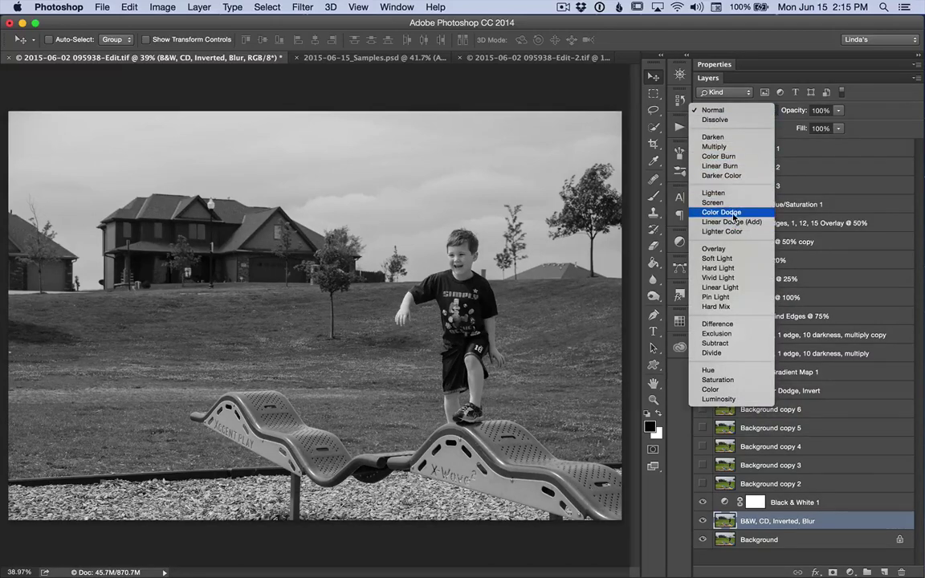
pyautogui.click(878, 98)
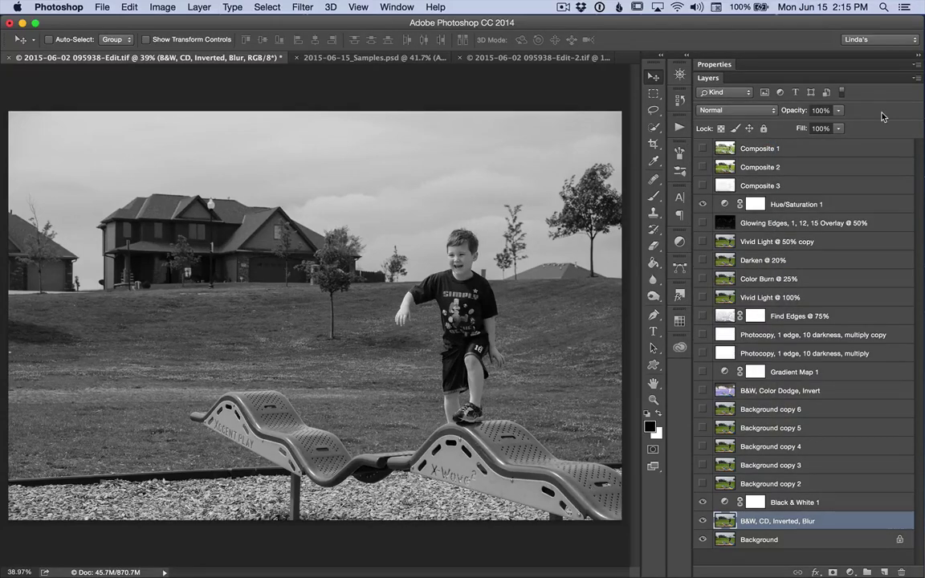
pyautogui.hotkey('shift', 'alt', 'd')
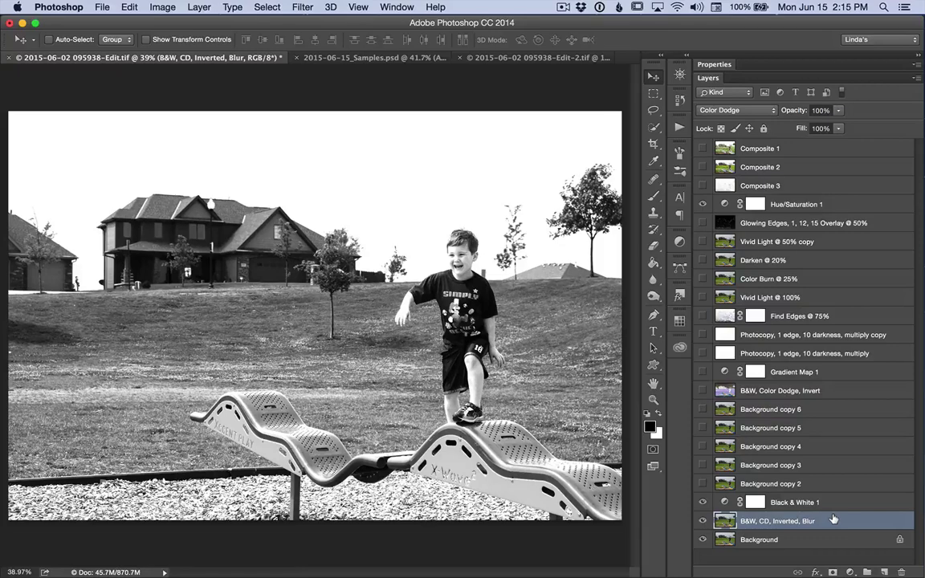
# Step: Invert the "B&W, CD, Inverted, Blur" layer and apply a Gaussian Blur with a 2.5 pixel radius
pyautogui.press('super+i')
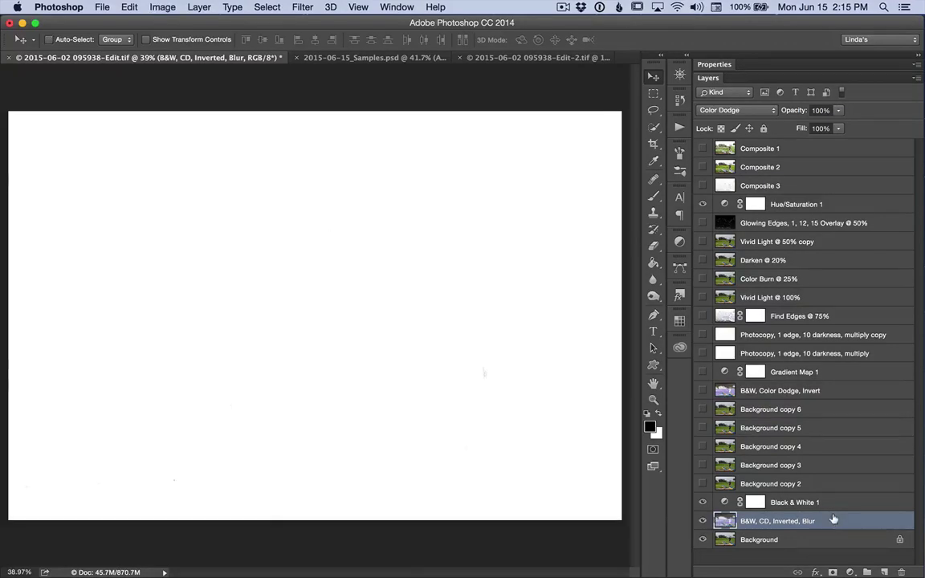
pyautogui.click(303, 6)
pyautogui.moveTo(328, 160)
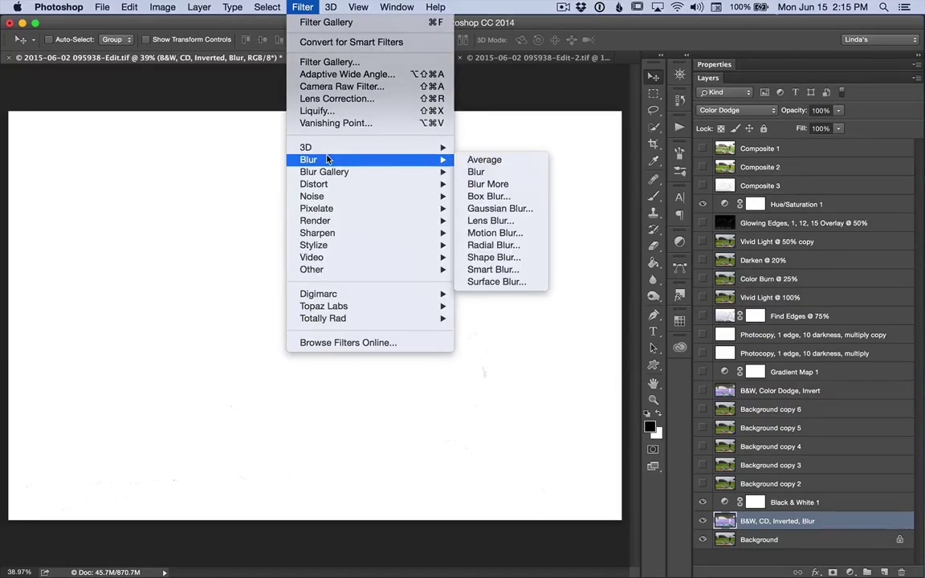
pyautogui.click(496, 210)
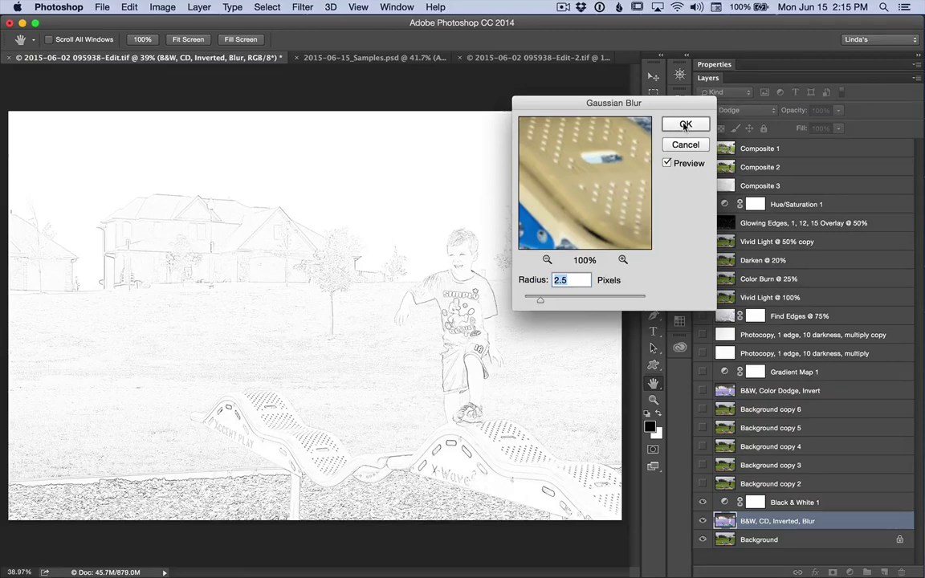
pyautogui.click(685, 126)
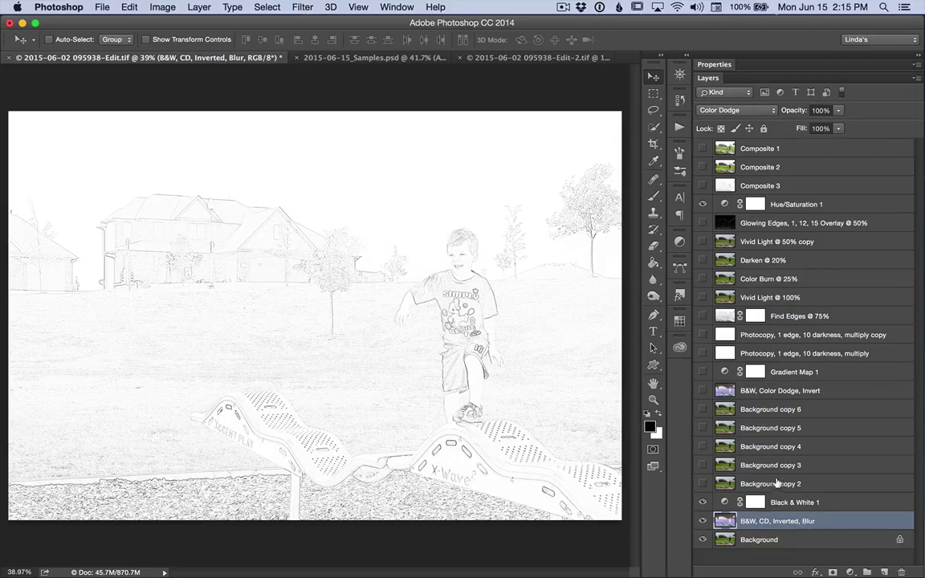
# Step: Show the Background copy 2 layer and apply the Photocopy filter to it with detail 1 and darkness 10
pyautogui.click(708, 485)
pyautogui.click(703, 484)
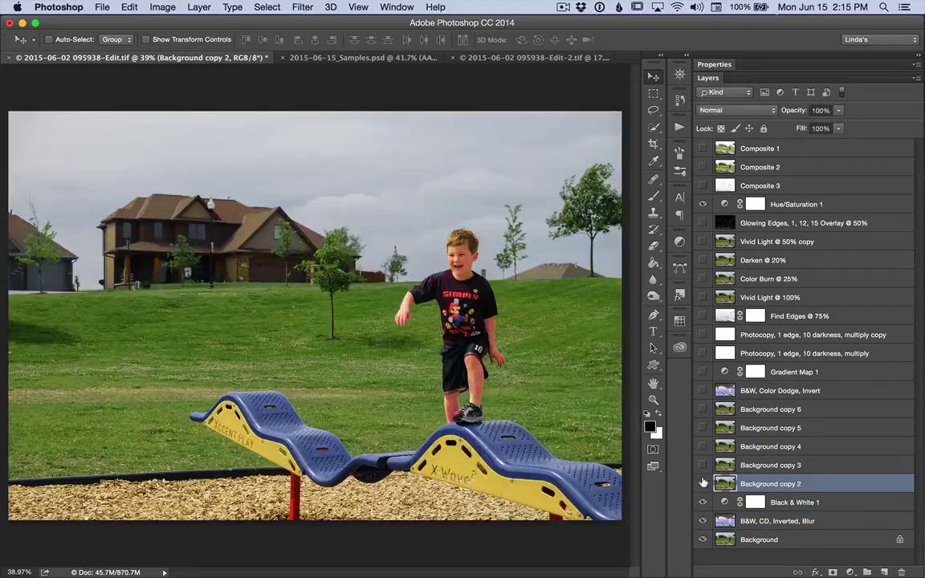
pyautogui.click(303, 7)
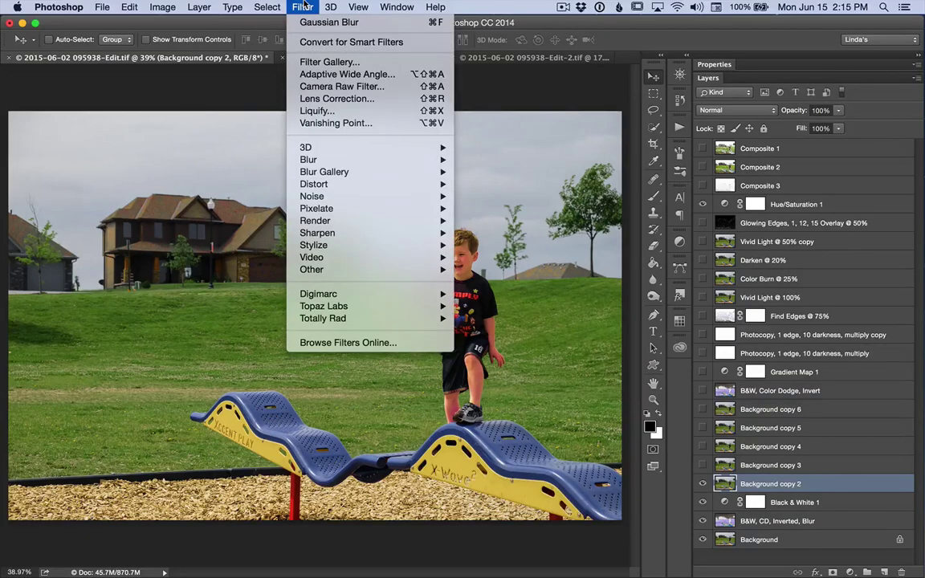
pyautogui.click(314, 68)
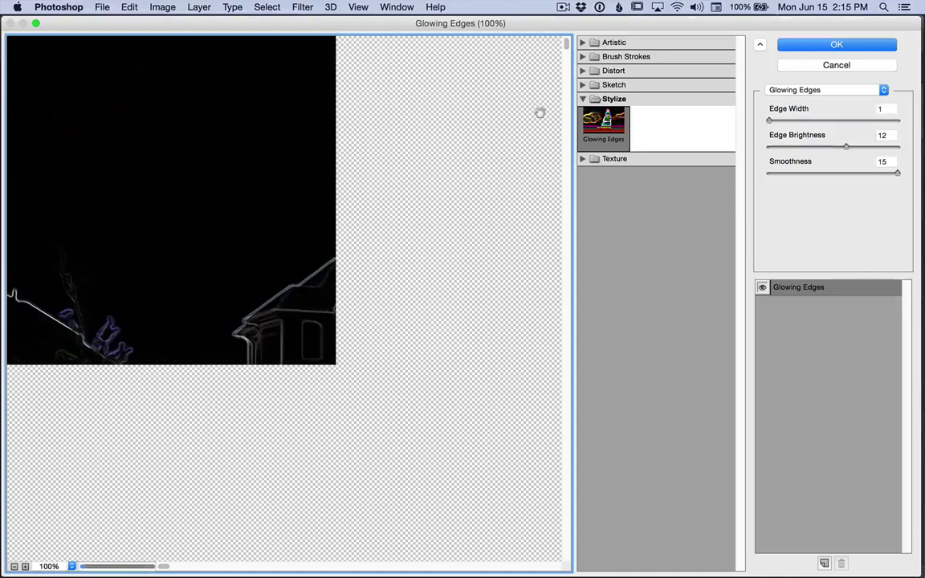
pyautogui.click(583, 86)
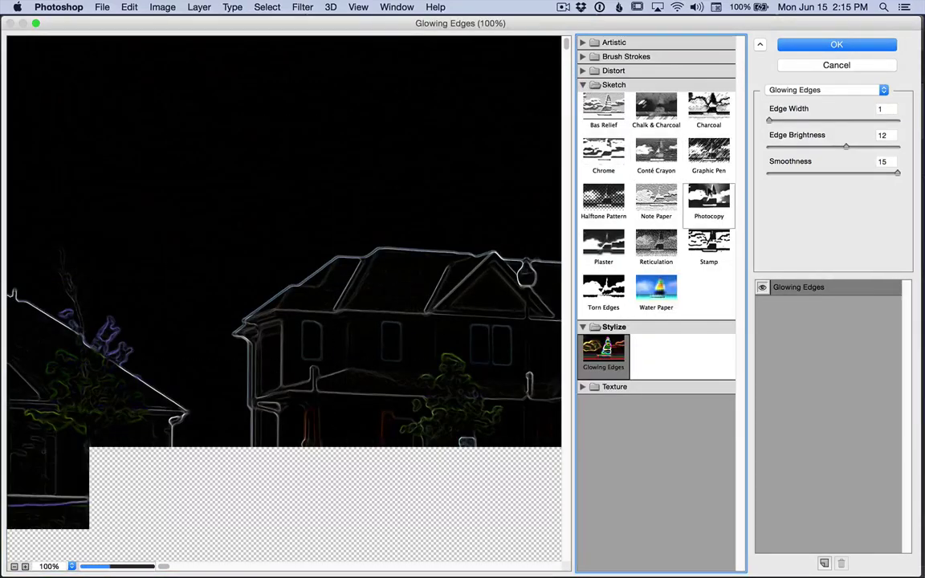
pyautogui.click(709, 201)
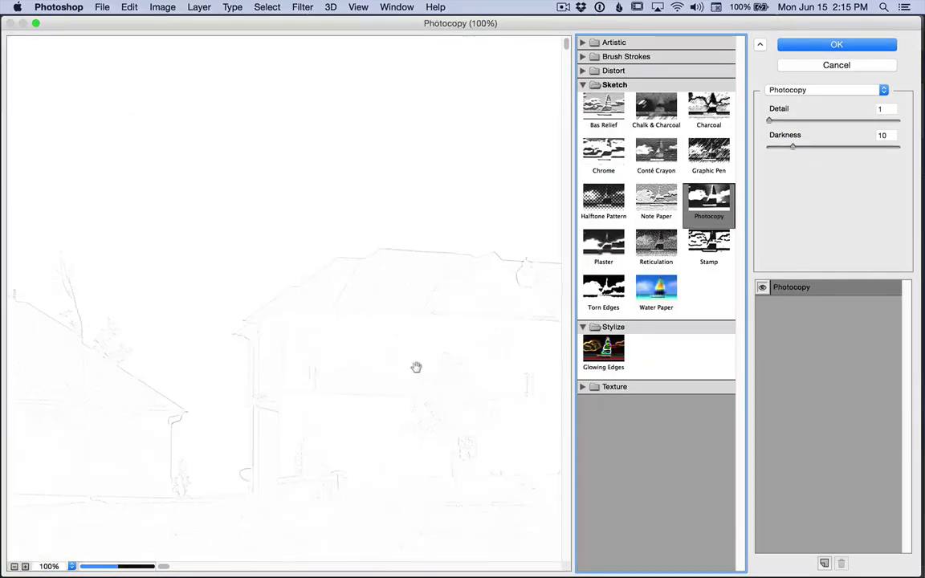
pyautogui.scroll(-8, 418, 373)
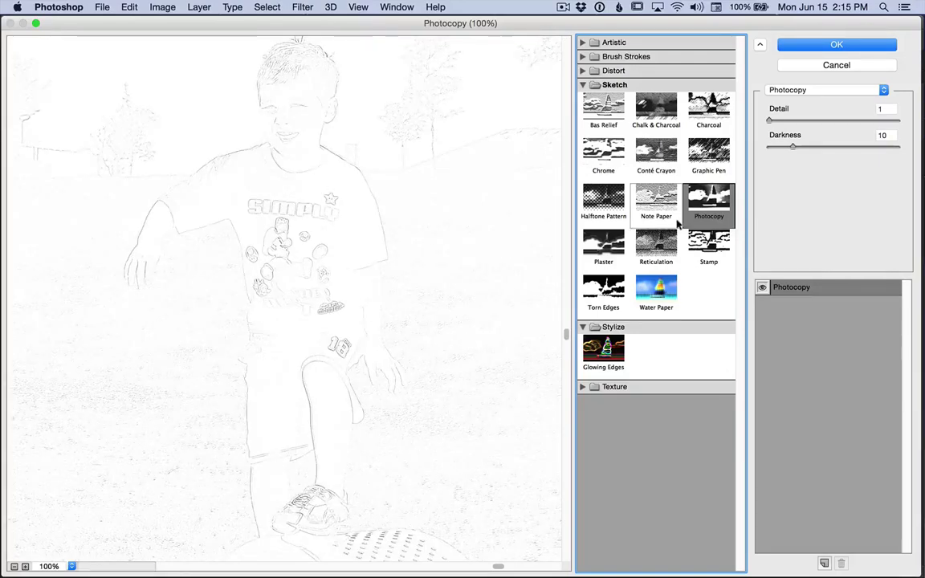
pyautogui.click(834, 44)
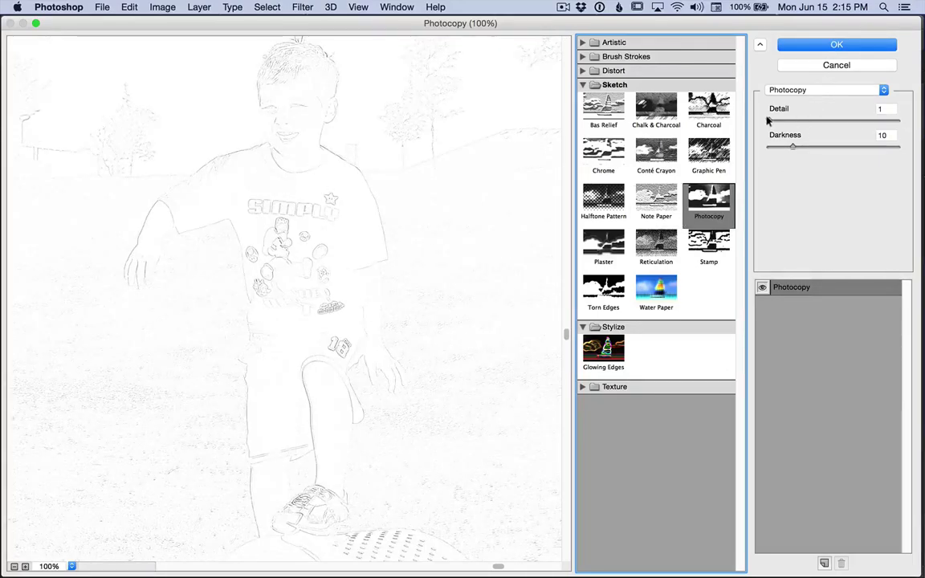
pyautogui.click(834, 45)
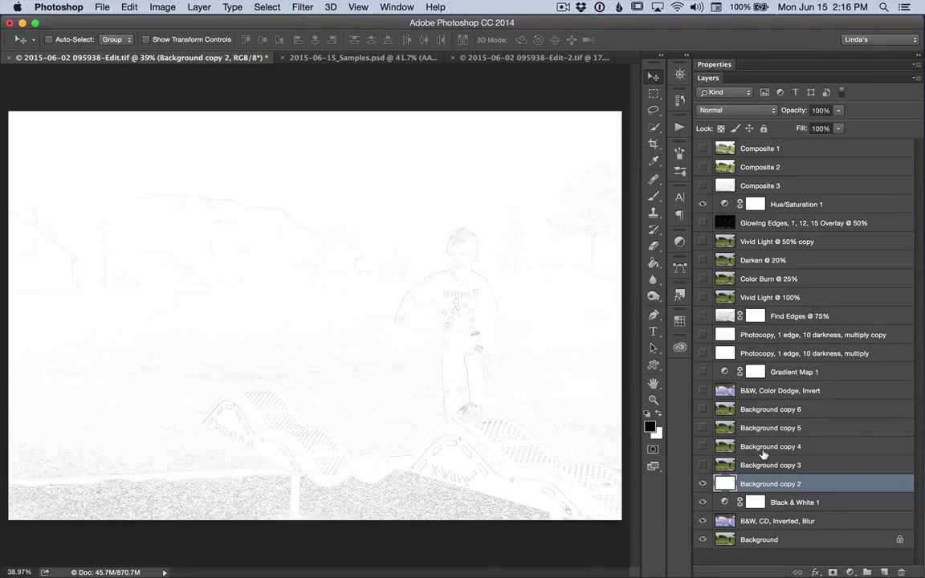
# Step: Rename the Background copy 2 layer "Photoccopy, multiply"
pyautogui.doubleClick(766, 484)
pyautogui.write('Photocopy')
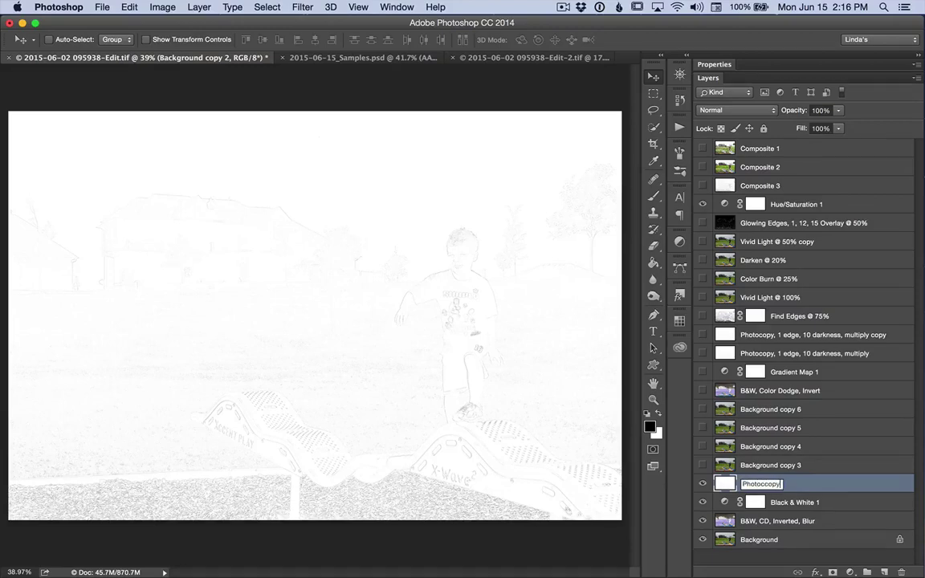
pyautogui.write(', multiply')
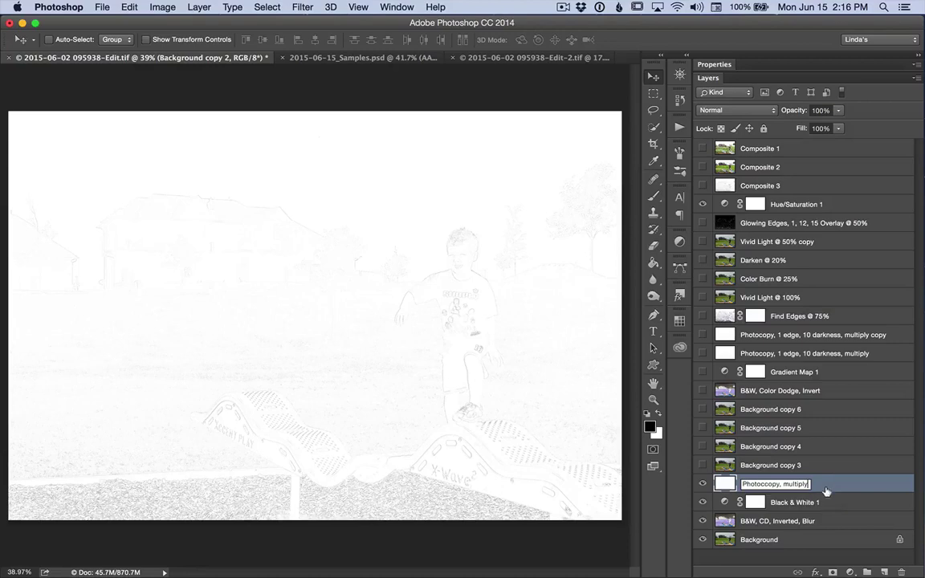
pyautogui.press('Return')
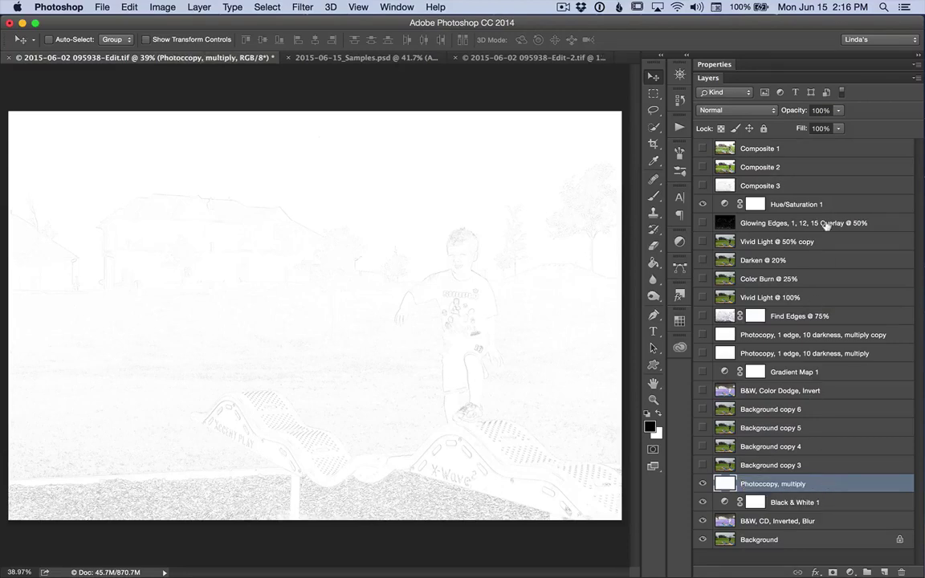
# Step: Set the "Photoccopy, multiply" layer's blending mode to Multiply and duplicate the layer
pyautogui.click(775, 113)
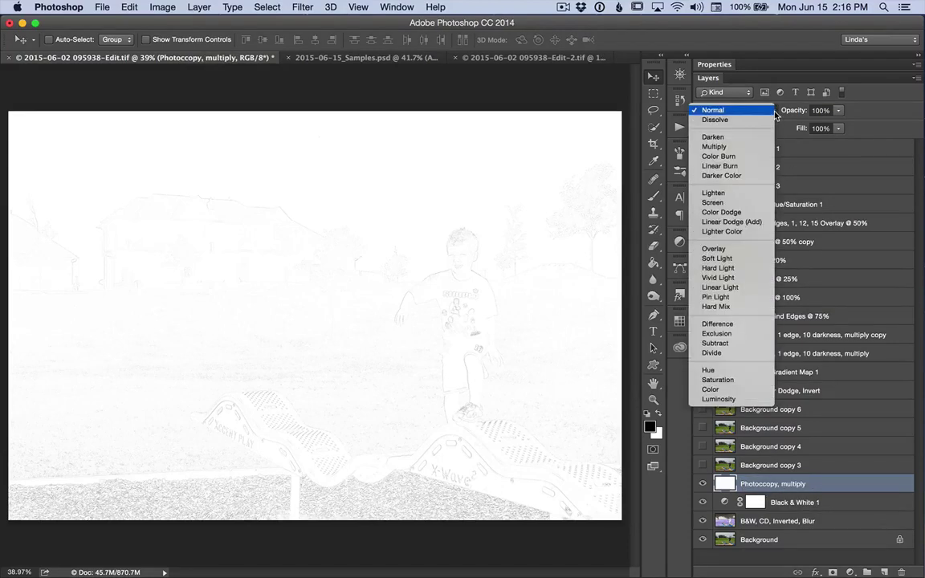
pyautogui.click(878, 110)
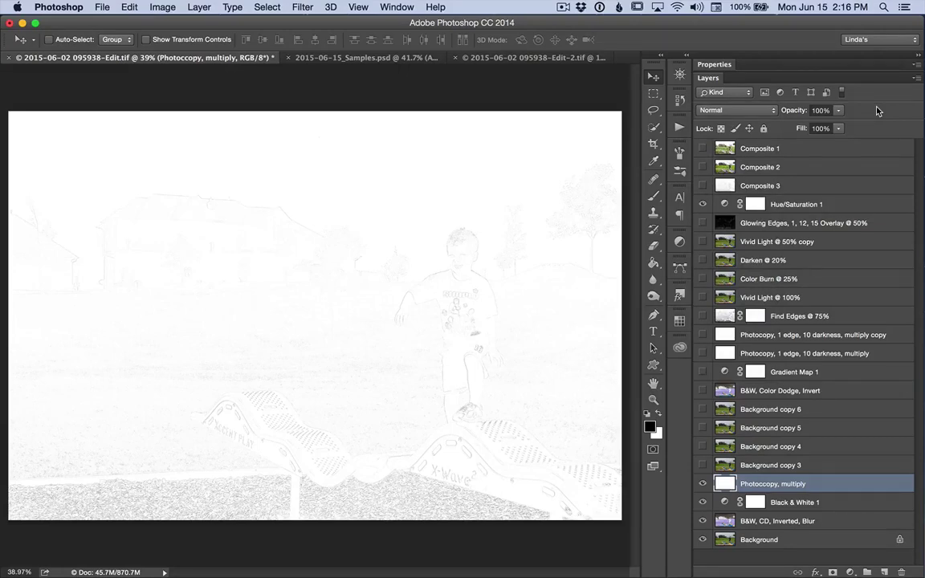
pyautogui.hotkey('alt', 'shift', 'm')
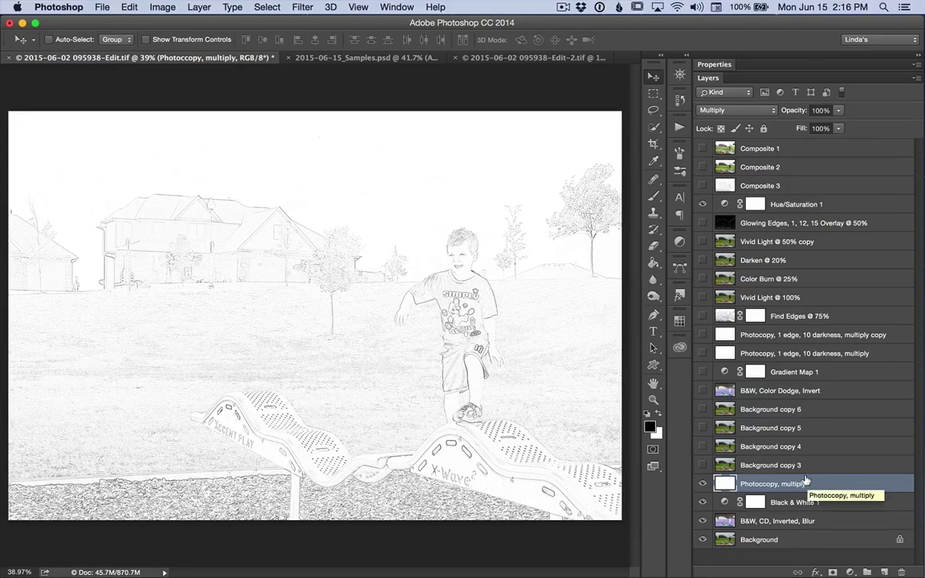
pyautogui.press('super+j')
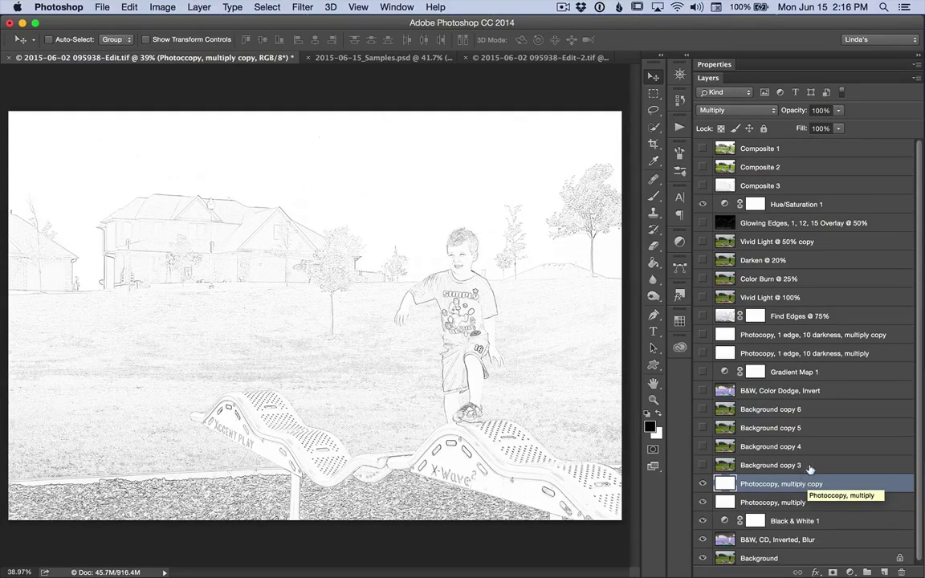
# Step: Show the Background copy 3 layer and rename it "Find Edges"
pyautogui.click(820, 466)
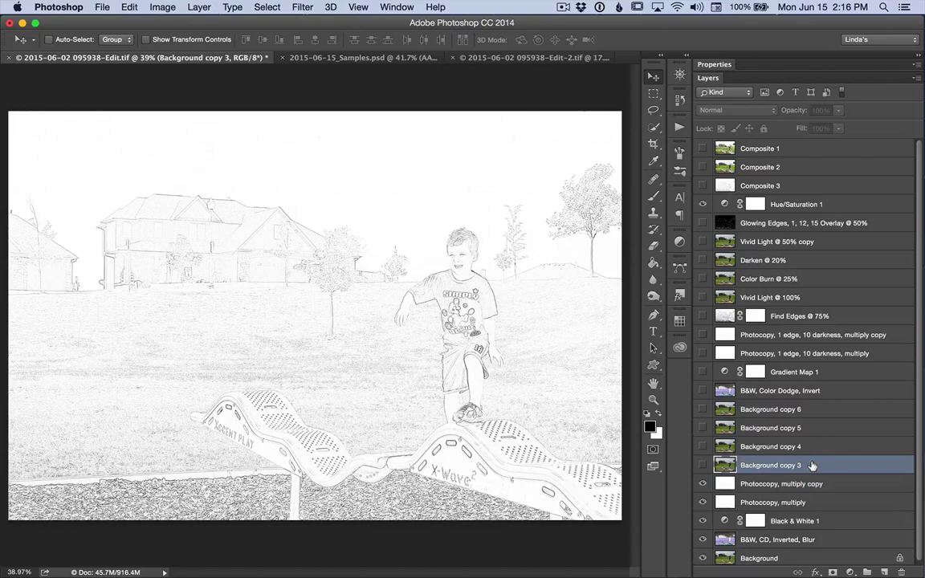
pyautogui.click(704, 465)
pyautogui.doubleClick(745, 466)
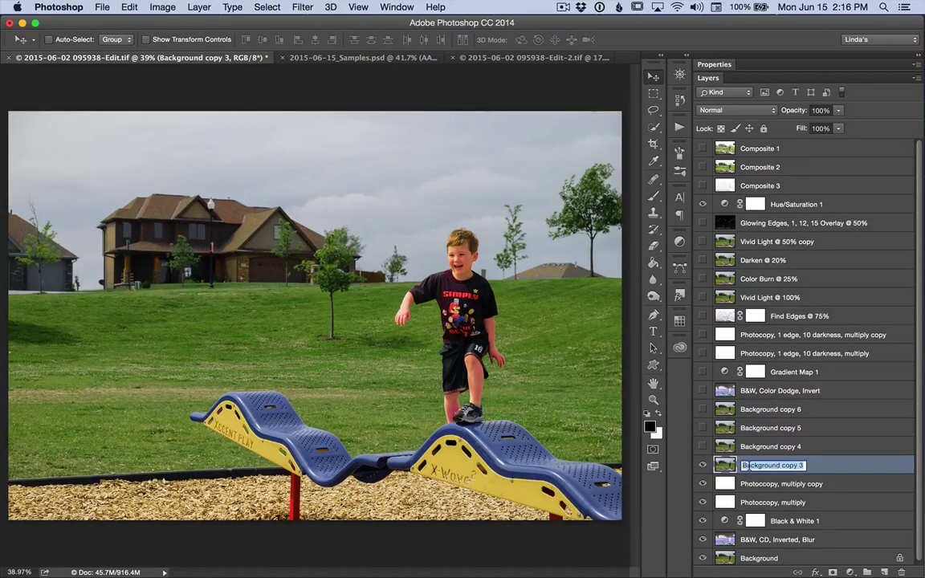
pyautogui.write('Find Edg')
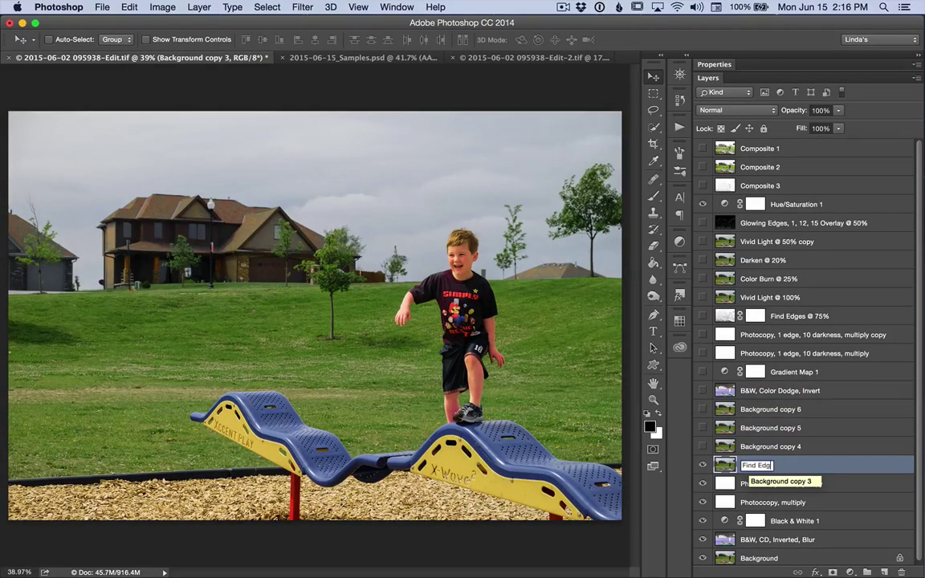
pyautogui.write('es')
pyautogui.press('Return')
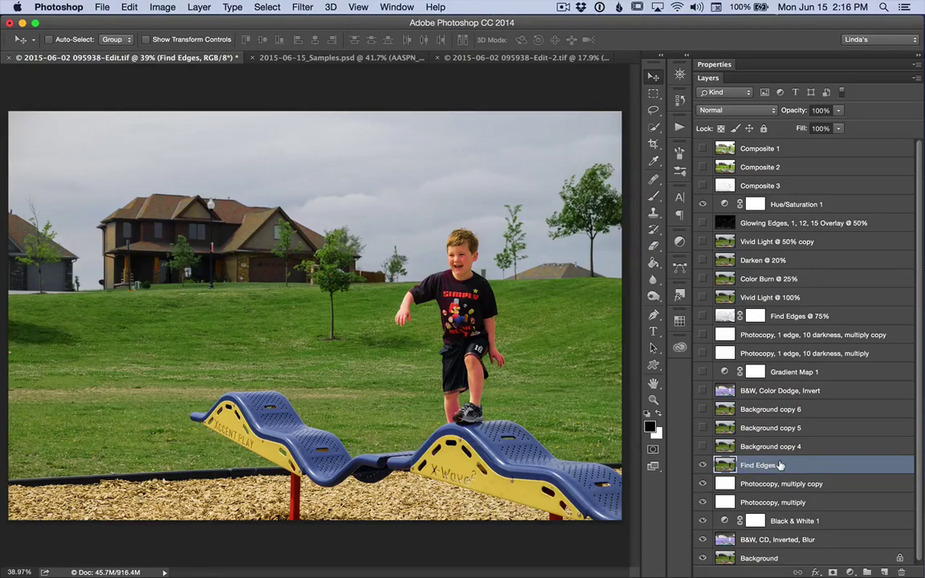
# Step: Apply the Find Edges stylize filter to the "Find Edges" layer
pyautogui.click(302, 6)
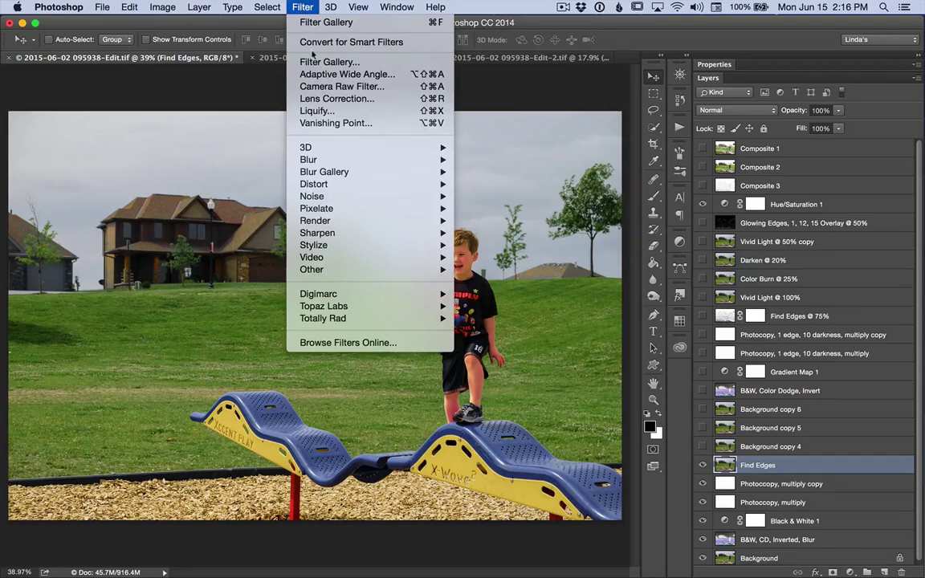
pyautogui.moveTo(335, 245)
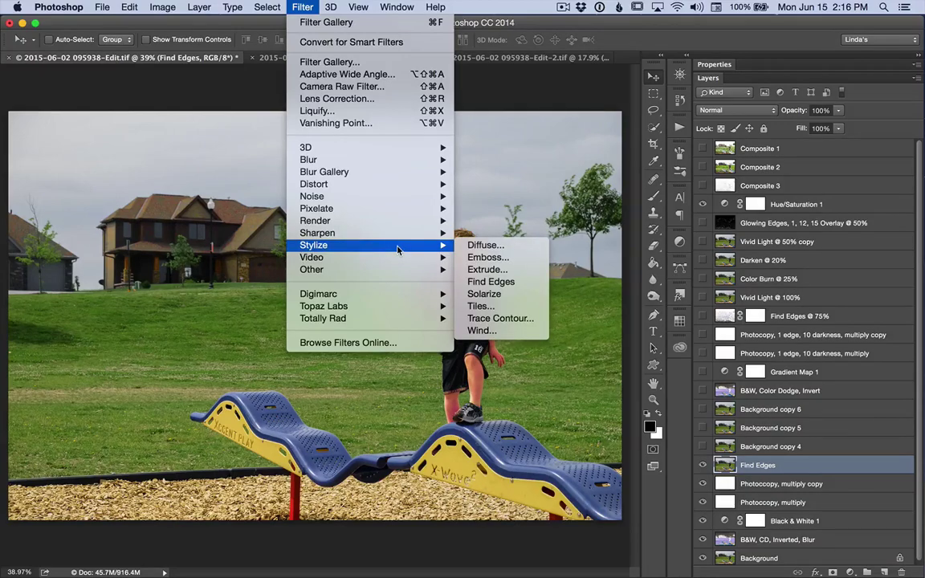
pyautogui.click(485, 283)
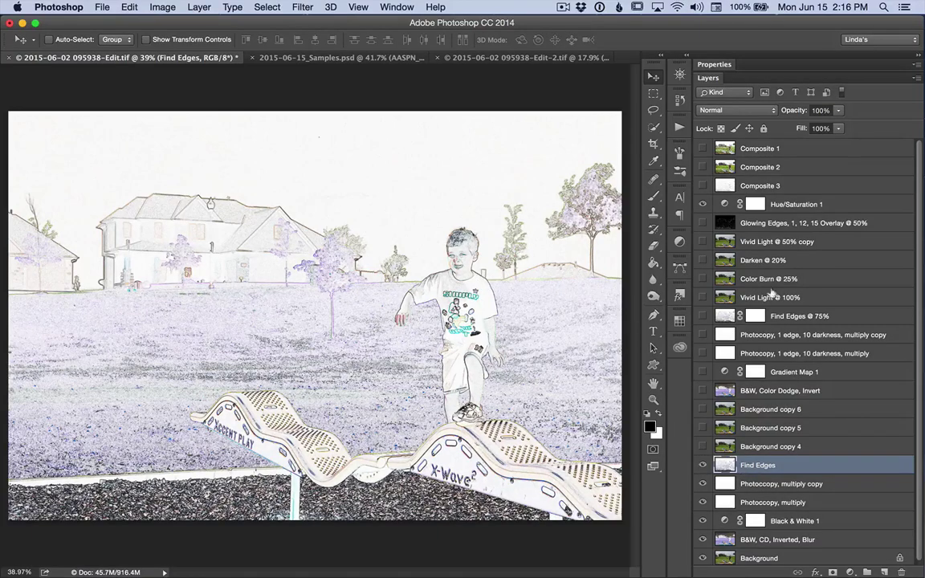
# Step: Set the "Find Edges" layer's blending mode to Multiply and its opacity to 75%
pyautogui.click(774, 113)
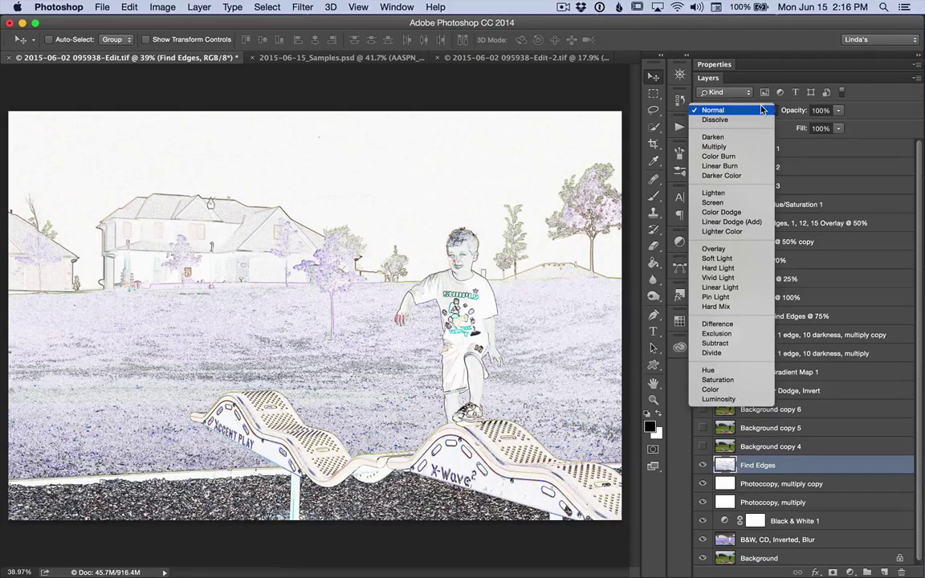
pyautogui.click(763, 110)
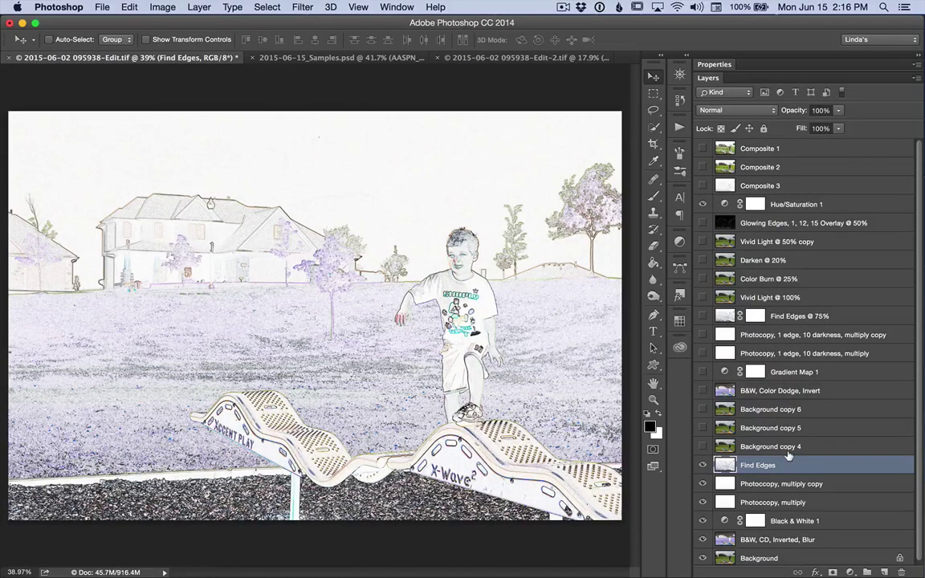
pyautogui.moveTo(789, 455)
pyautogui.mouseDown()
pyautogui.moveTo(790, 447)
pyautogui.moveTo(789, 456)
pyautogui.mouseUp()
pyautogui.hotkey('alt', 'shift', 'm')
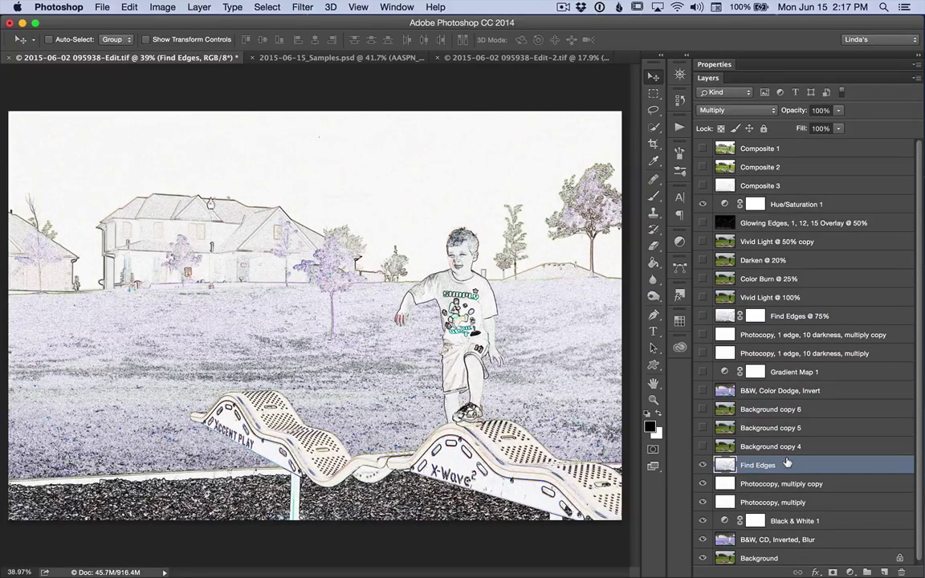
pyautogui.press('7')
pyautogui.press('5')
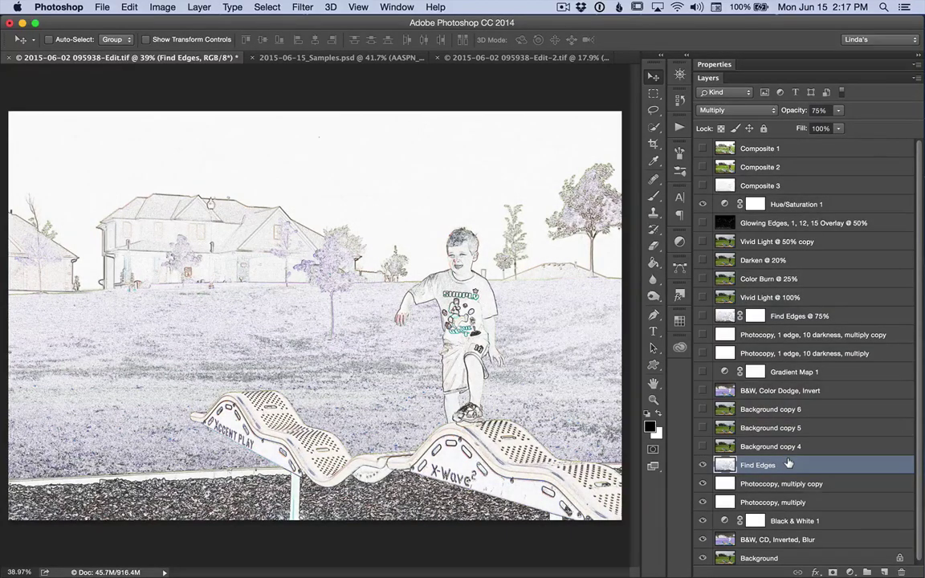
# Step: Show the Background copy 4 layer and set its blending mode to Darken
pyautogui.click(795, 447)
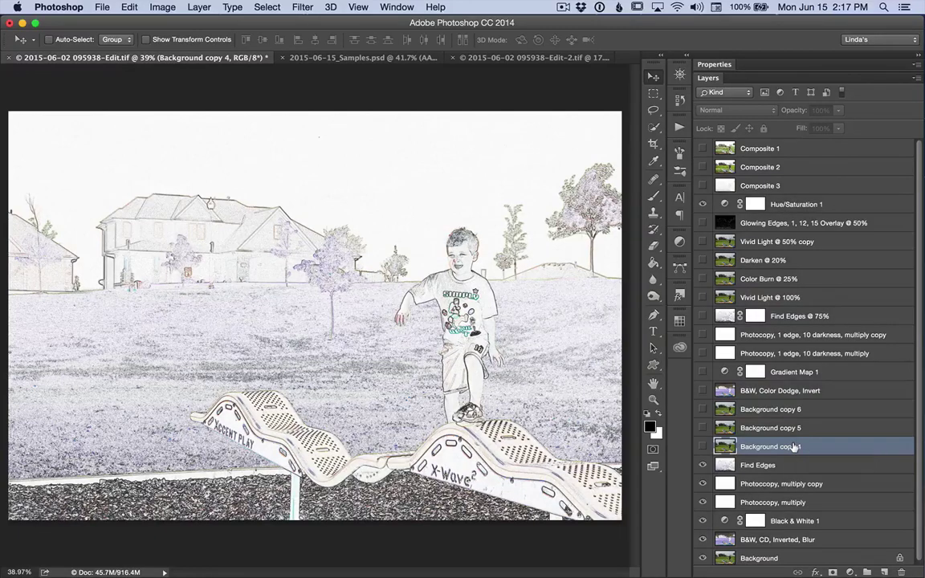
pyautogui.click(700, 447)
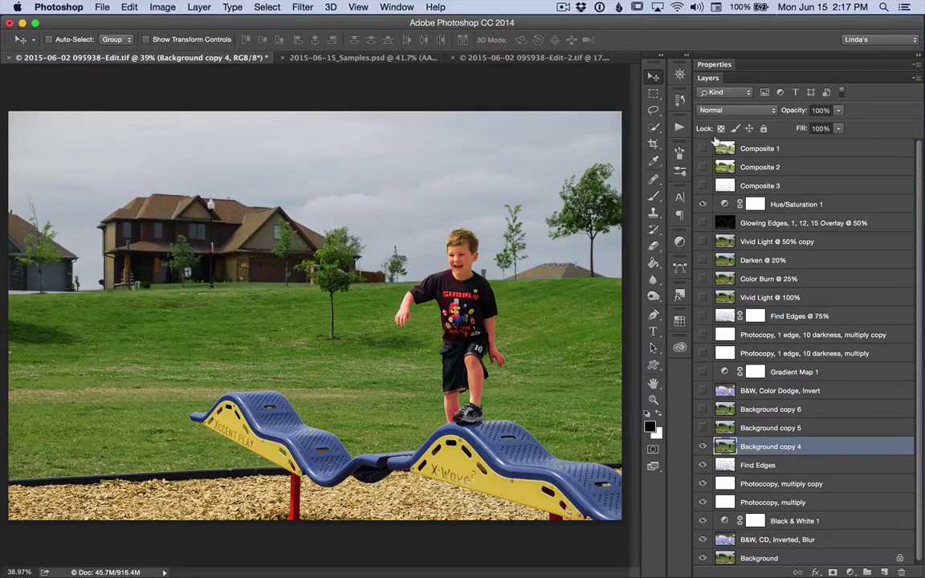
pyautogui.click(776, 110)
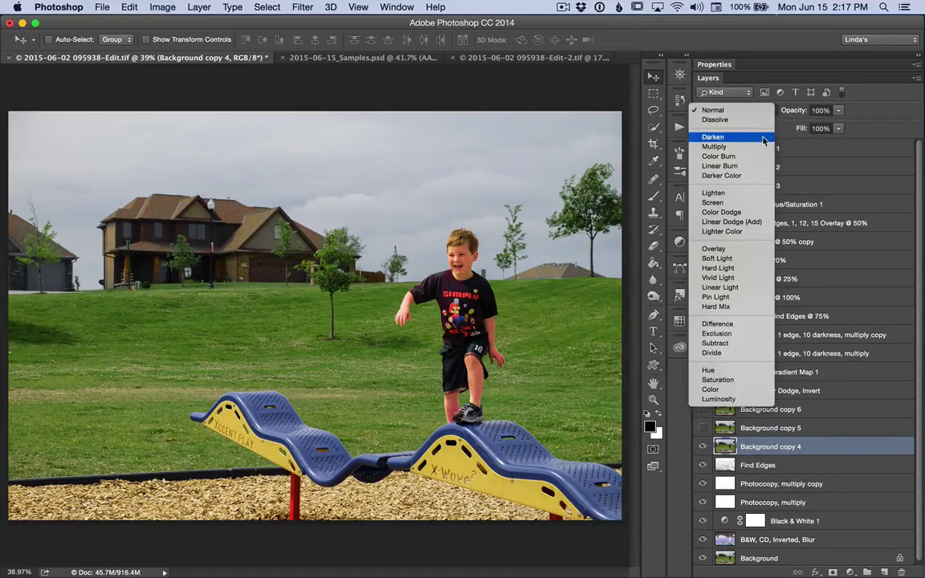
pyautogui.click(760, 136)
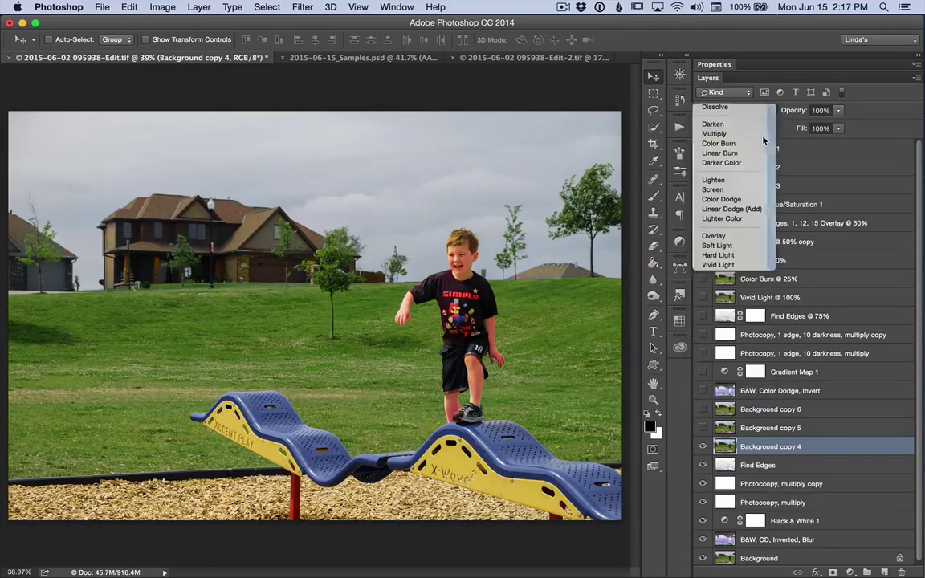
# Step: Rename the Background copy 4 layer "Vivid Light" and set its blending mode to Vivid Light
pyautogui.doubleClick(772, 447)
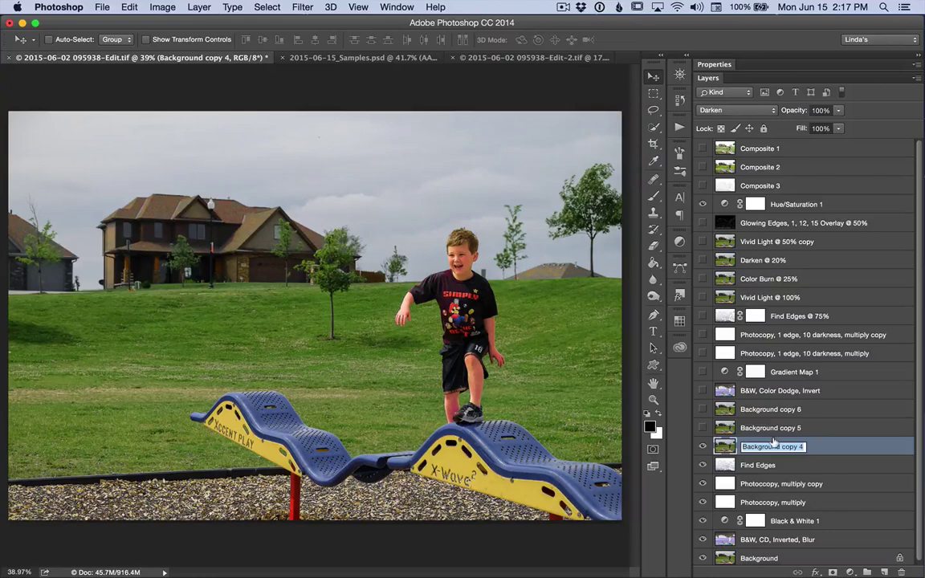
pyautogui.write('Vivid ')
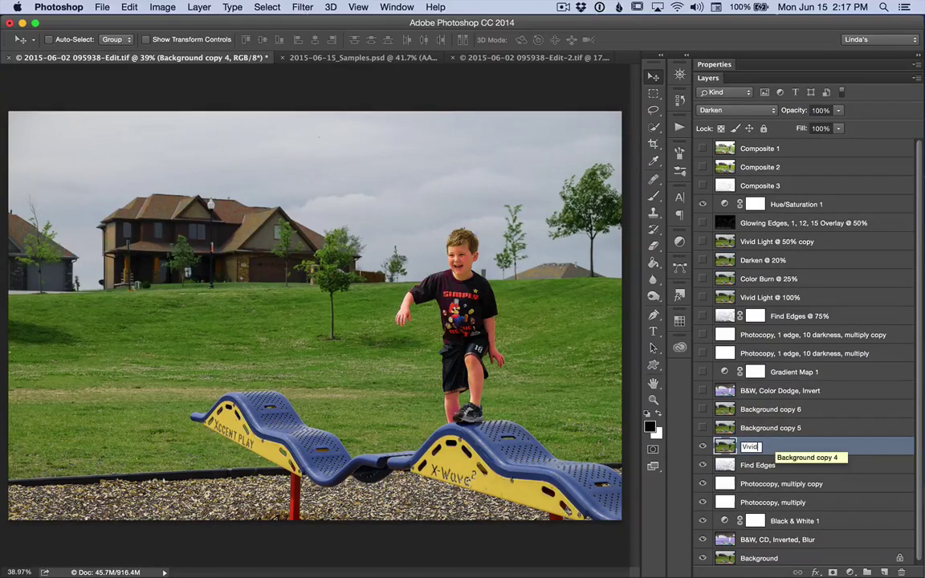
pyautogui.write('Light')
pyautogui.press('Return')
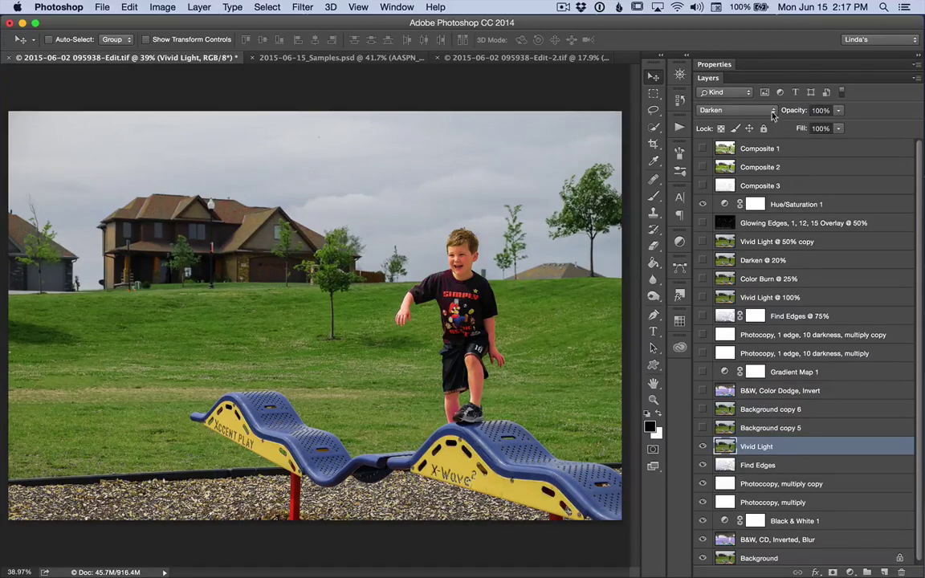
pyautogui.click(699, 110)
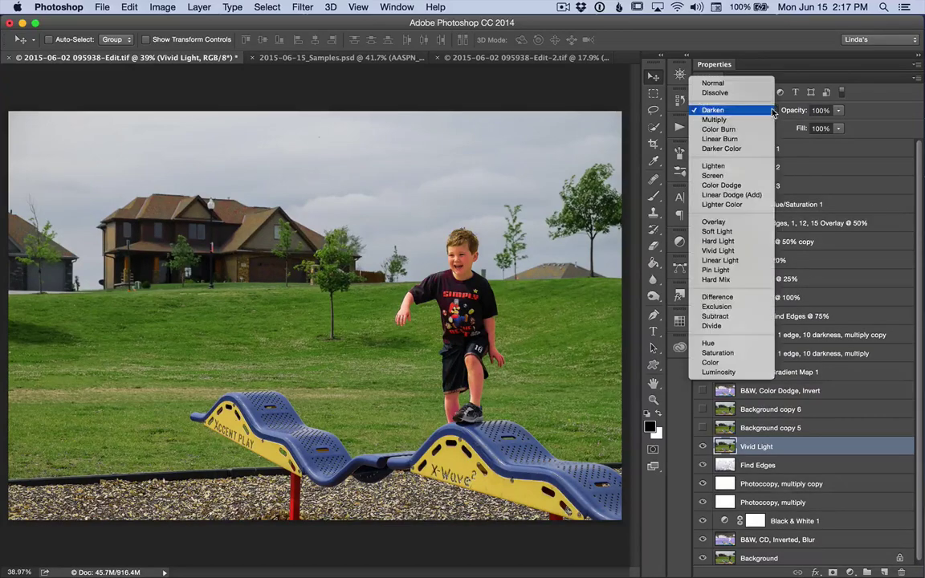
pyautogui.click(738, 251)
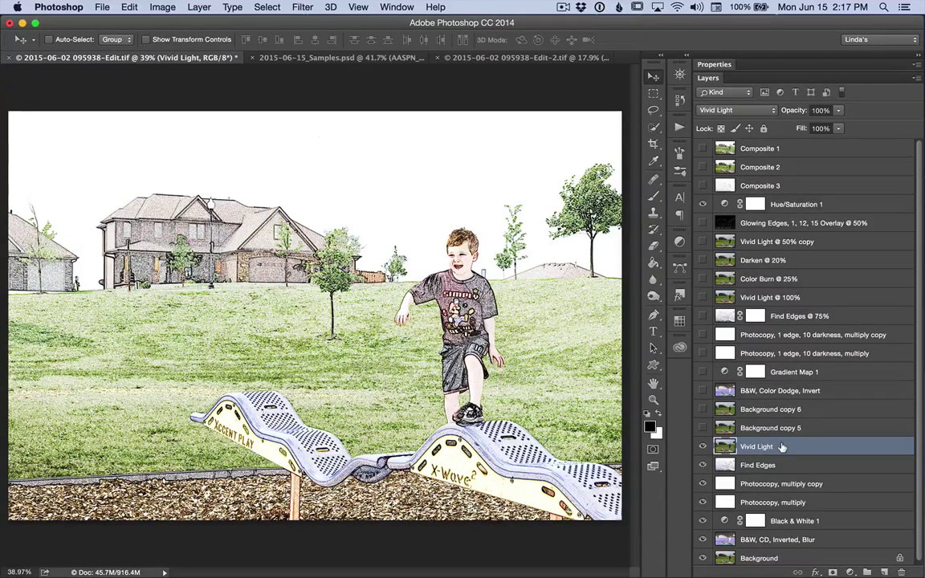
# Step: Show the Background copy 5 layer and set its blending mode to Color Burn at 25% opacity
pyautogui.click(765, 428)
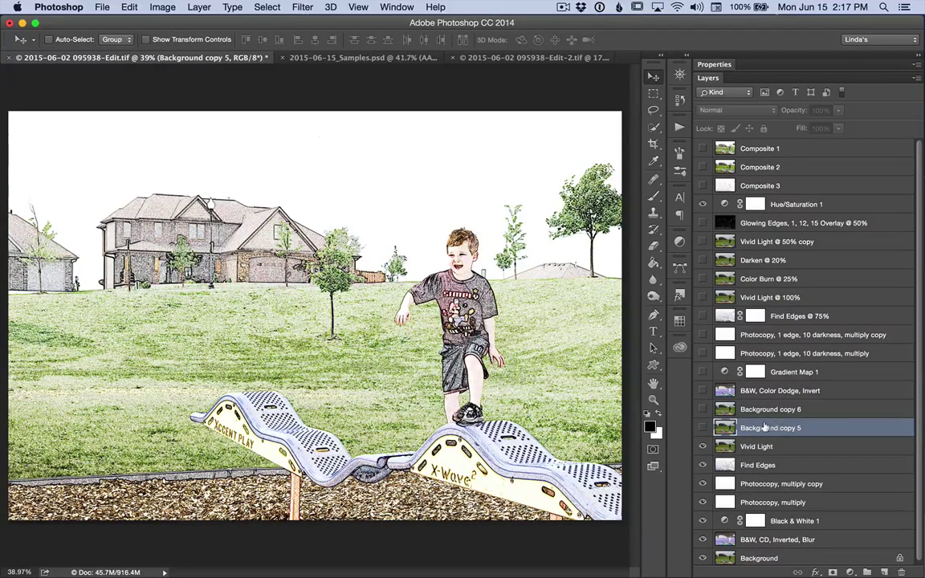
pyautogui.click(702, 429)
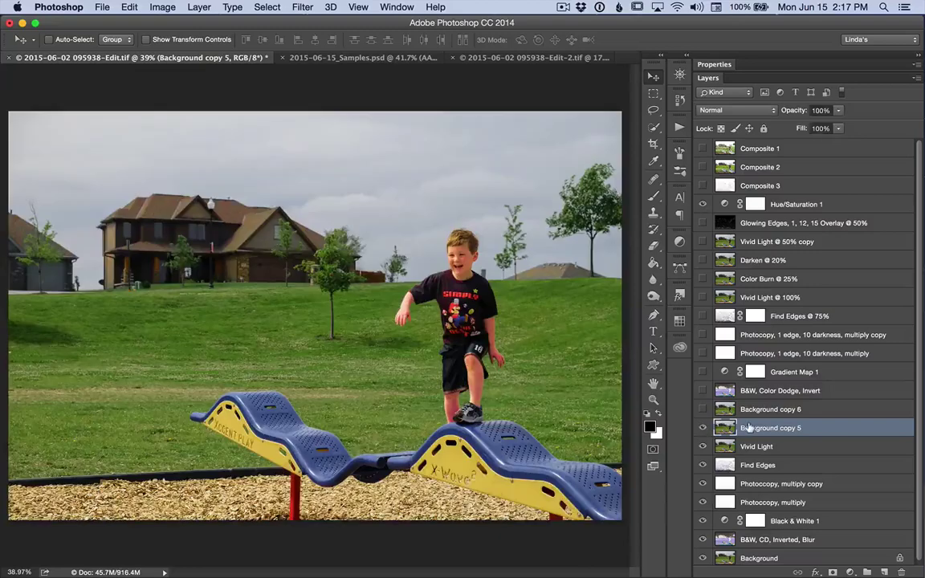
pyautogui.doubleClick(744, 428)
pyautogui.press('Return')
pyautogui.click(775, 112)
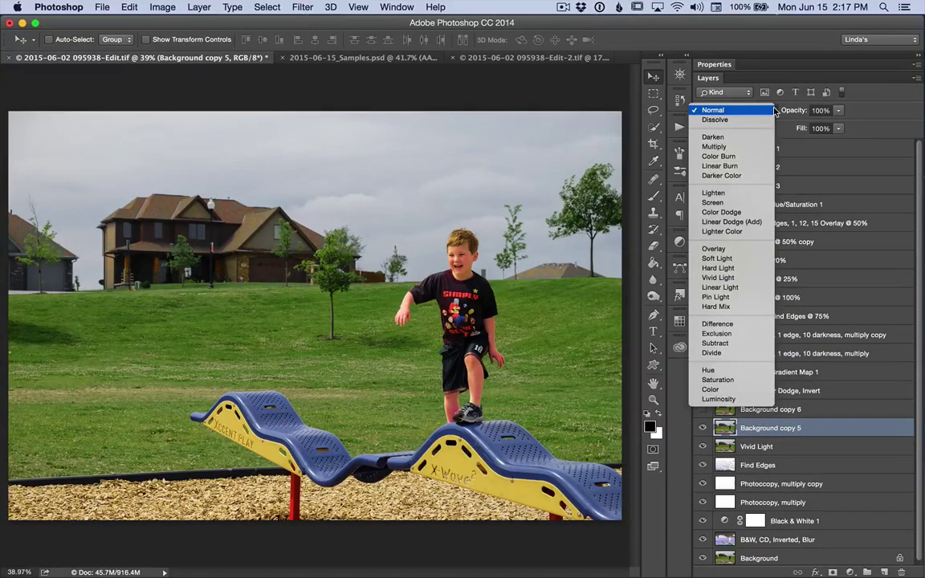
pyautogui.click(750, 157)
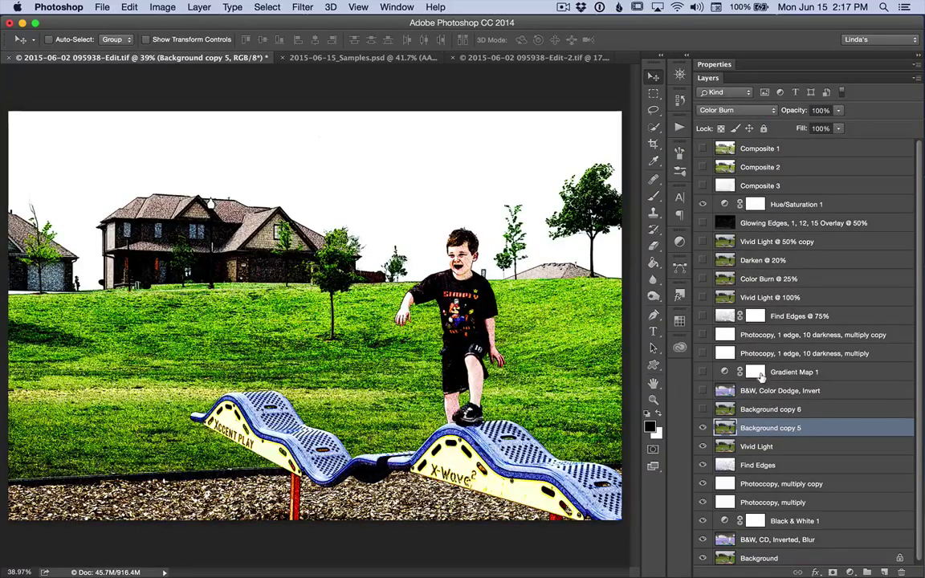
pyautogui.press('2')
pyautogui.press('5')
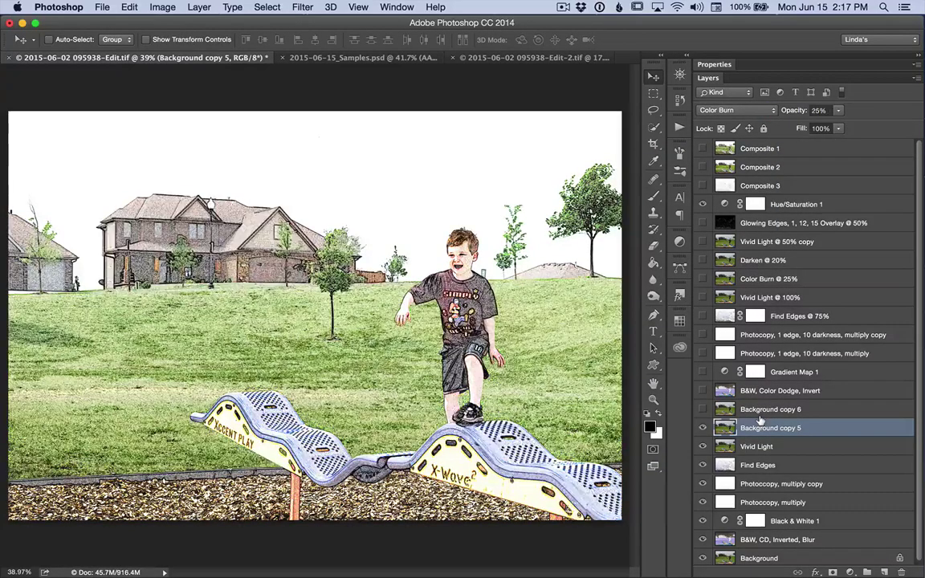
# Step: Rename the Background copy 5 layer "Color Burn 25%"
pyautogui.doubleClick(747, 429)
pyautogui.write('Color B')
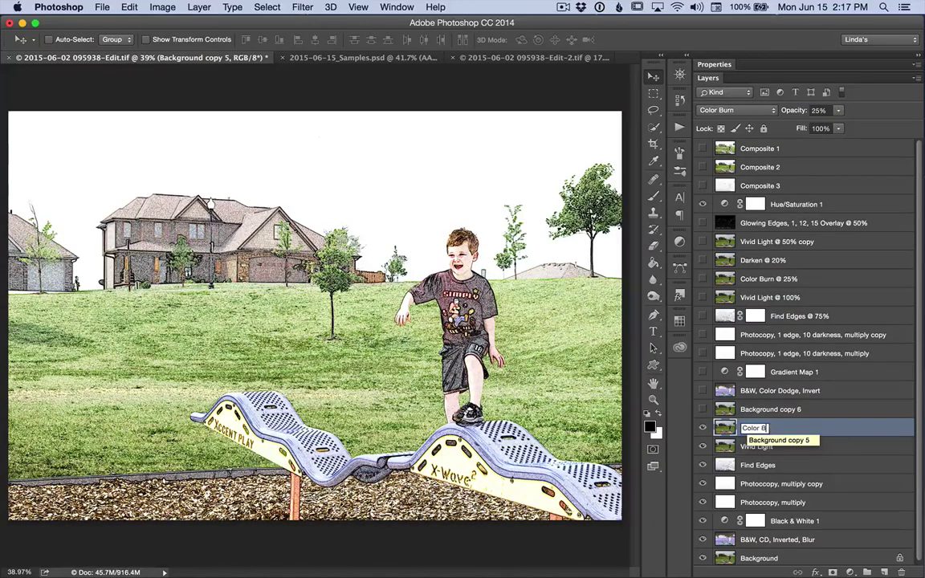
pyautogui.write('urn 25%')
pyautogui.press('Return')
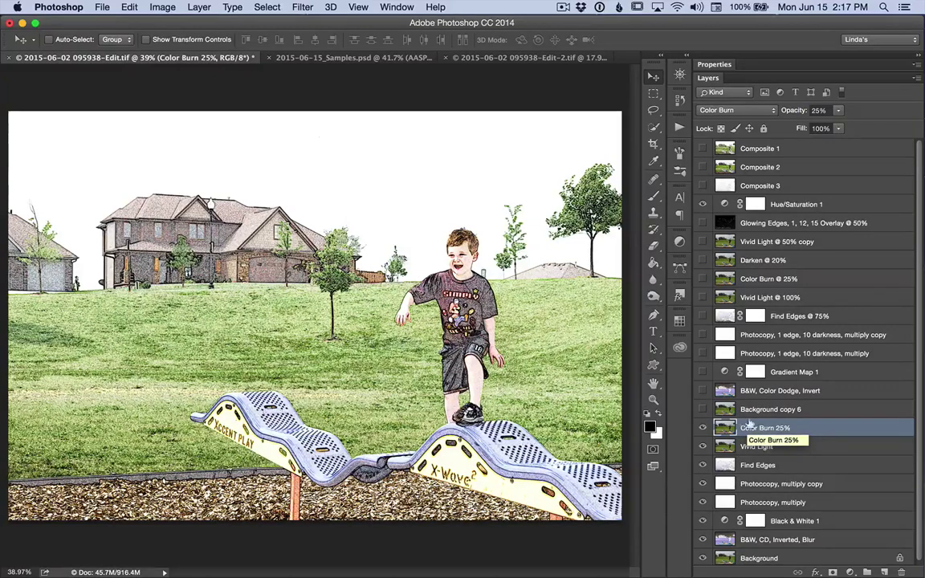
# Step: Show the Background copy 6 layer and apply the Glowing Edges filter with edge width 1, edge brightness 12 and smoothness 15
pyautogui.click(719, 408)
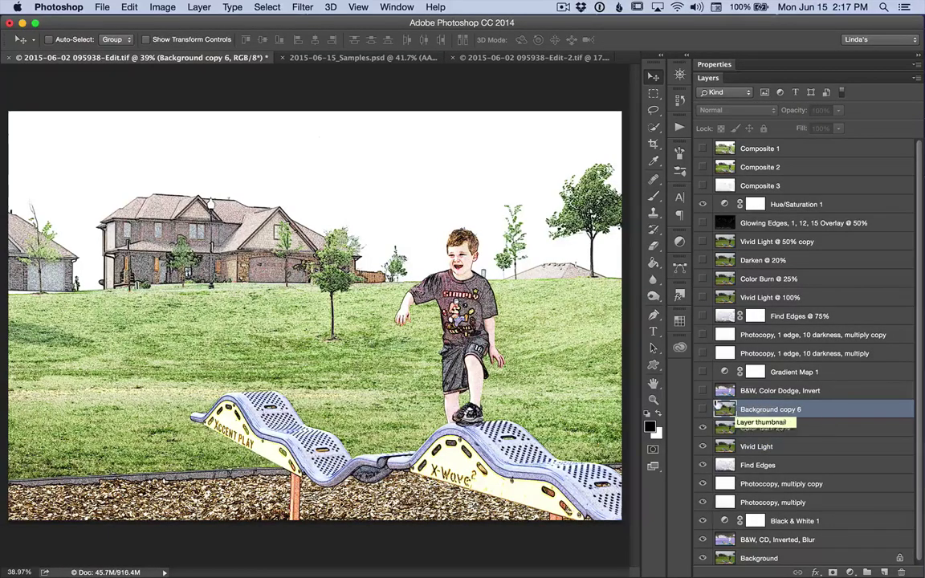
pyautogui.click(702, 410)
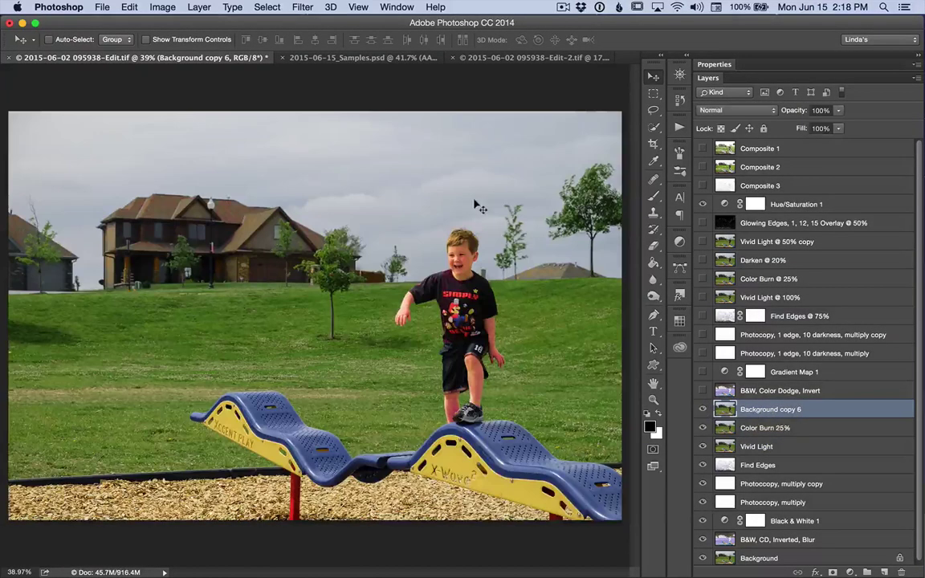
pyautogui.click(311, 8)
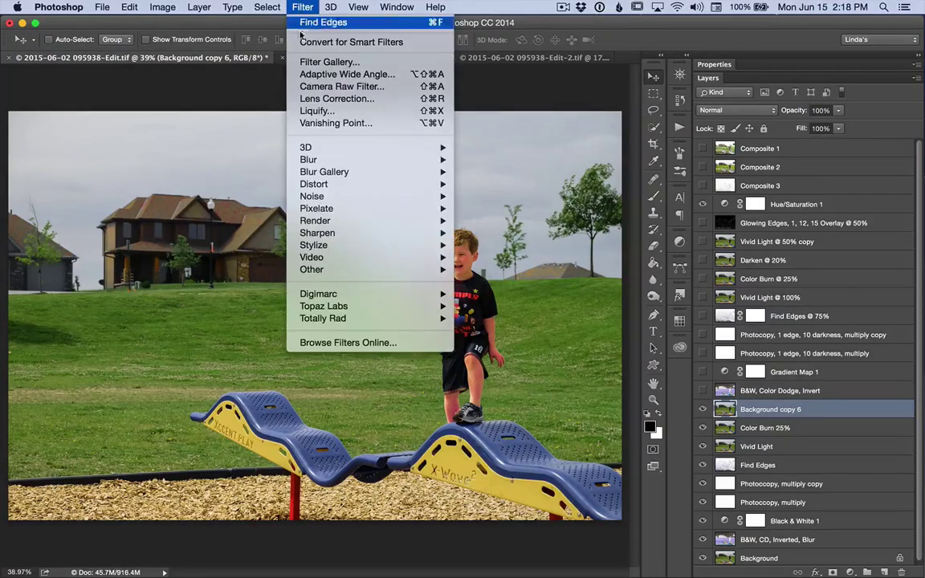
pyautogui.click(336, 64)
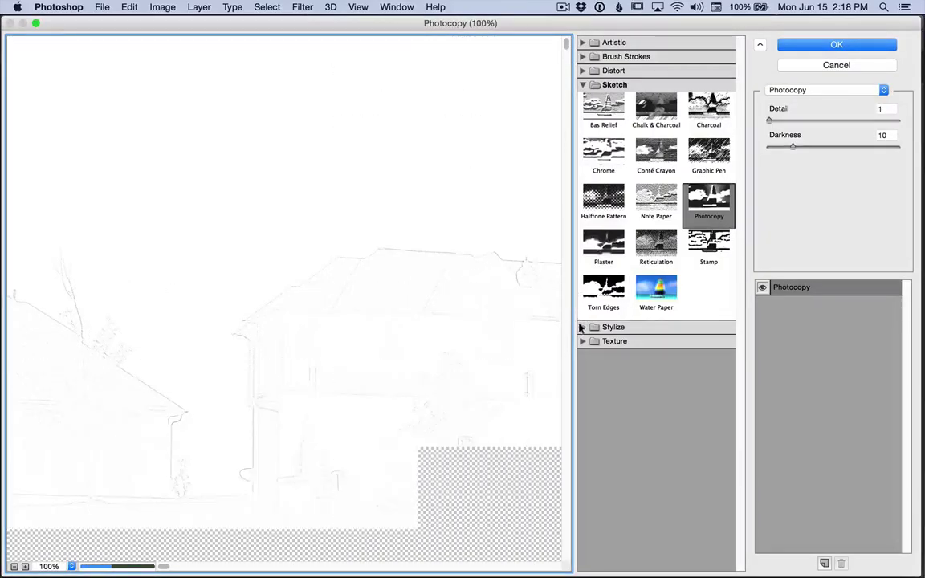
pyautogui.click(582, 327)
pyautogui.click(603, 351)
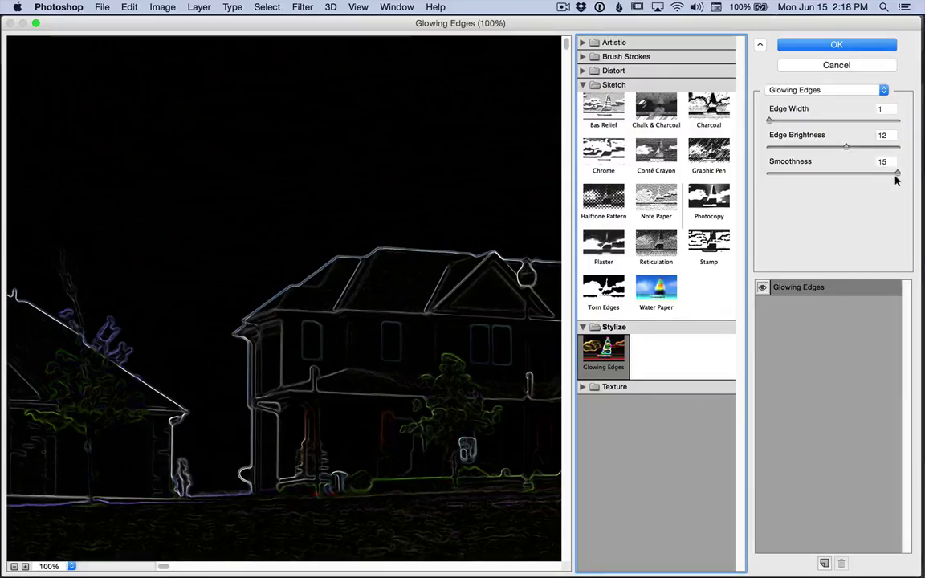
pyautogui.click(825, 45)
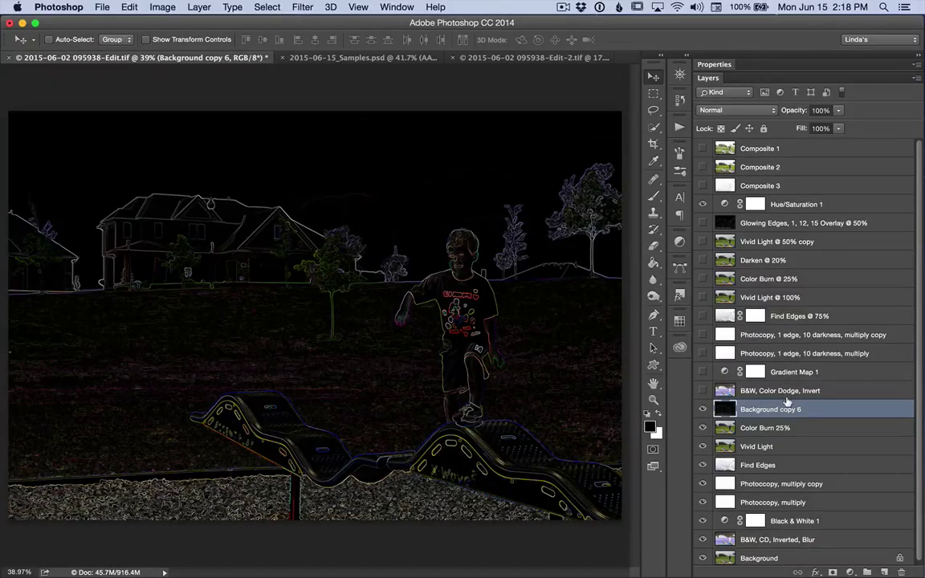
# Step: Rename the Background copy 6 layer "Glowing Edges"
pyautogui.doubleClick(789, 408)
pyautogui.write('Glowing Edges')
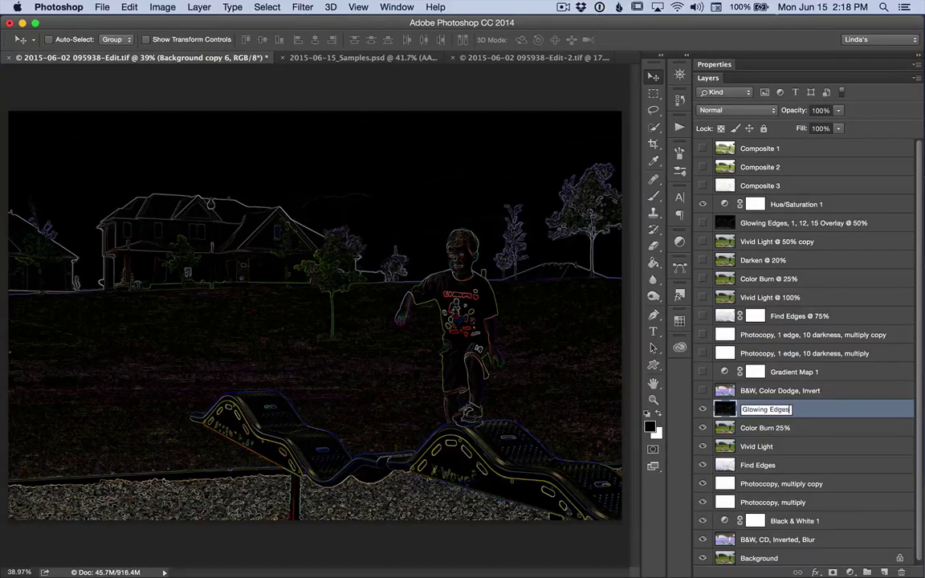
pyautogui.press('Return')
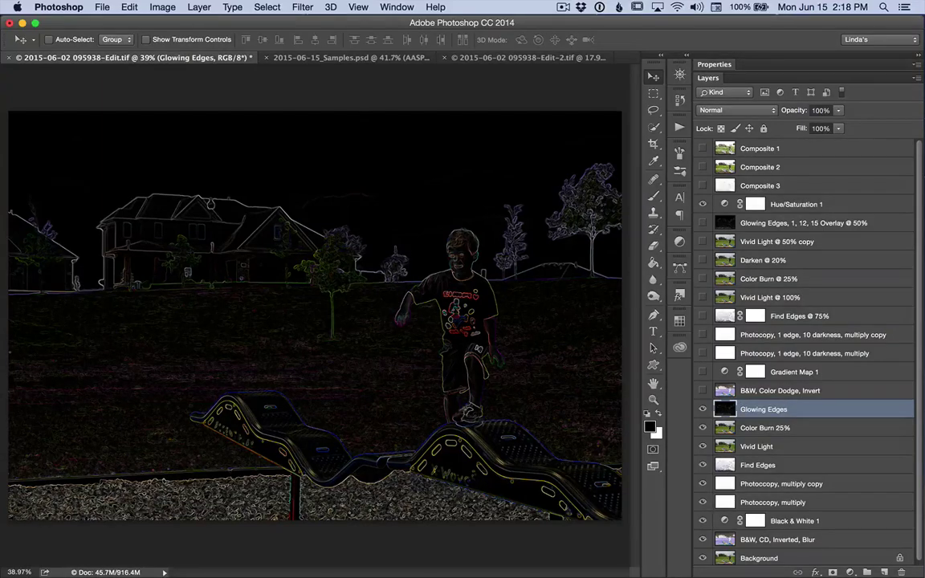
# Step: Set the "Glowing Edges" layer's blending mode to Overlay and its opacity to 75%
pyautogui.click(772, 113)
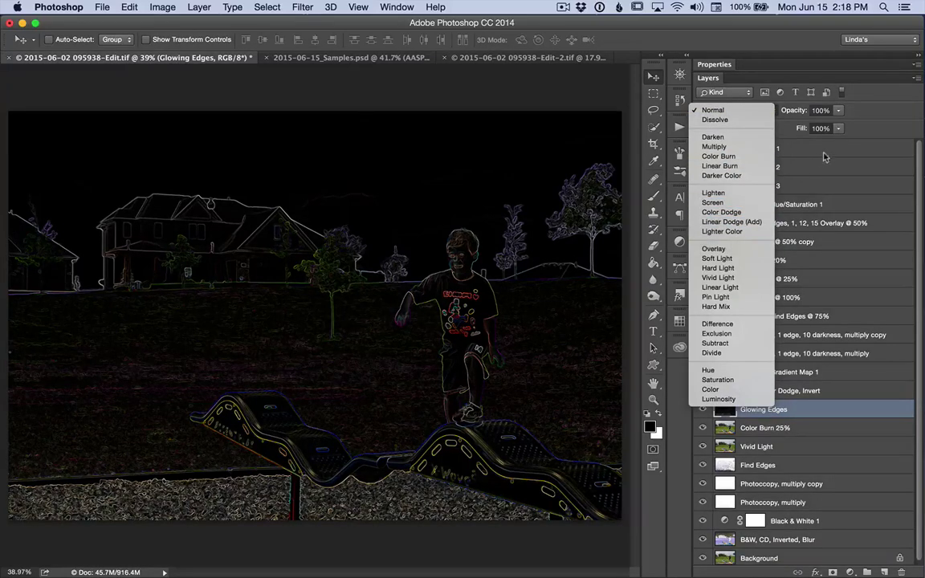
pyautogui.click(882, 114)
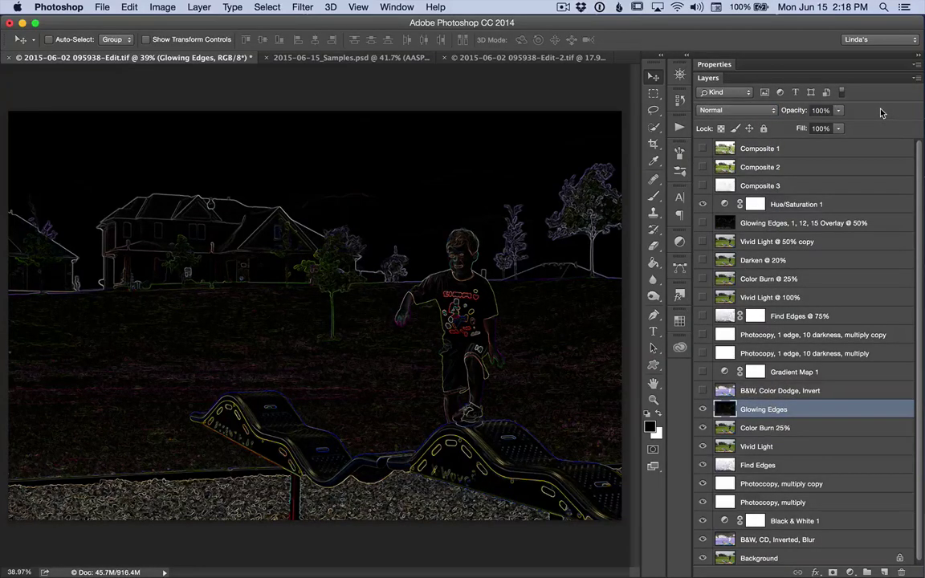
pyautogui.hotkey('shift', 'alt', 'o')
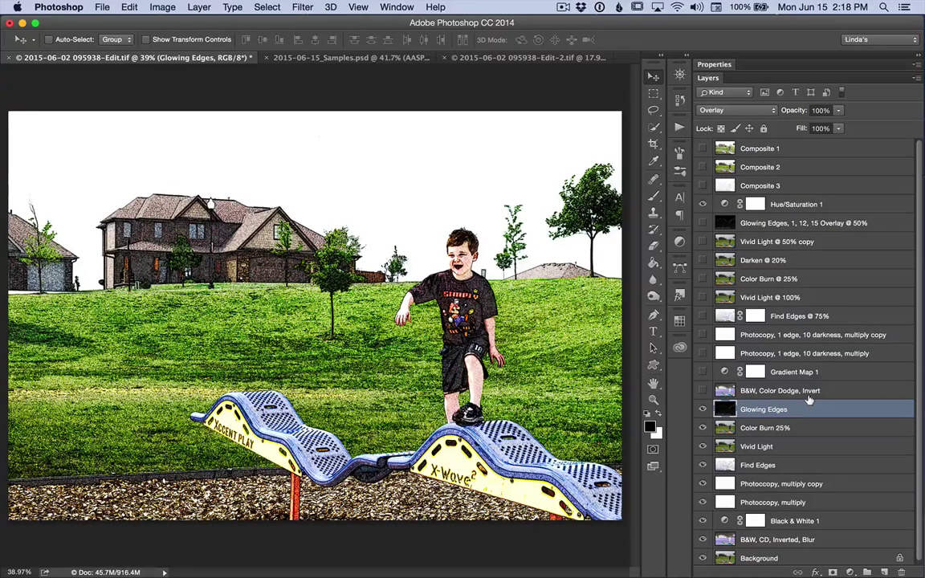
pyautogui.press('8')
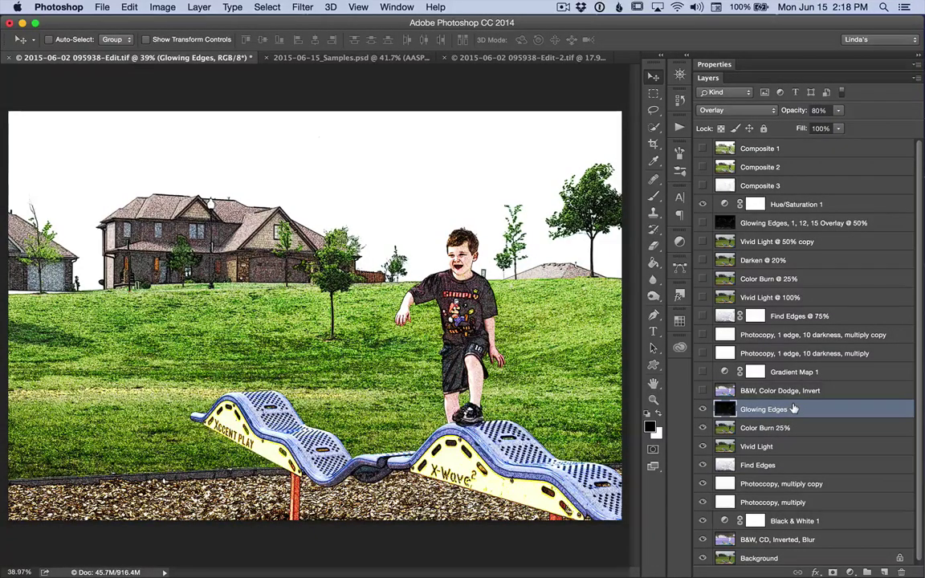
pyautogui.press('7')
pyautogui.press('5')
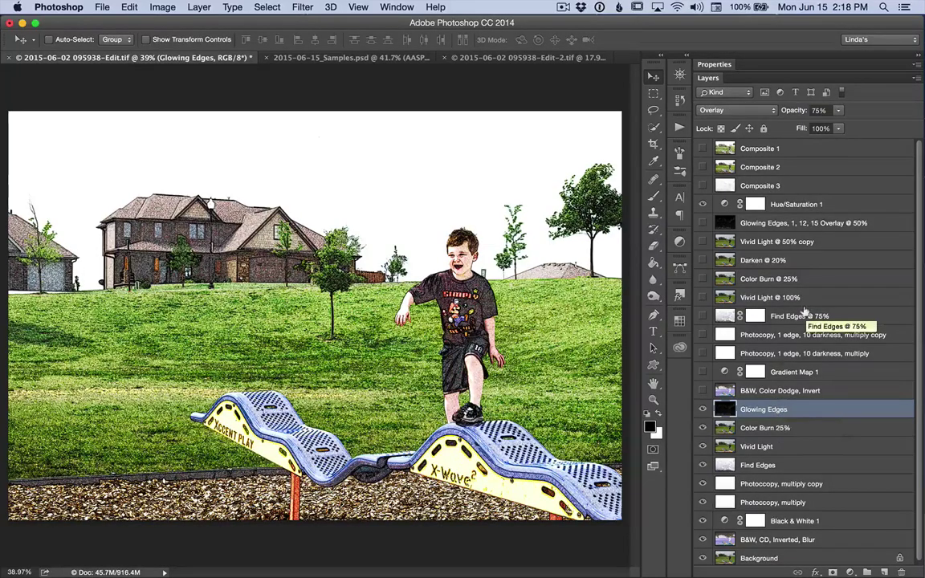
# Step: Toggle the Hue/Saturation 1 adjustment layer's visibility to compare the image with and without it
pyautogui.click(791, 204)
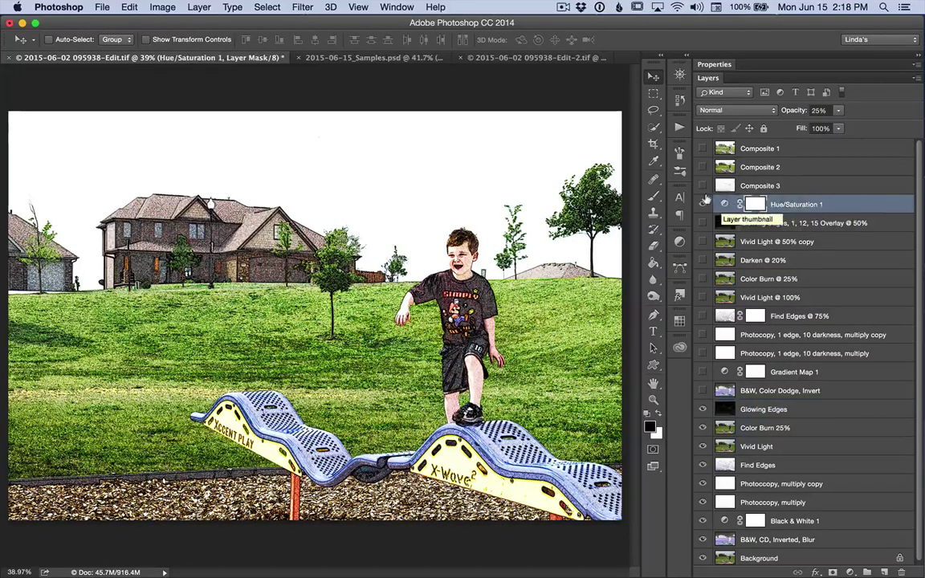
pyautogui.click(702, 204)
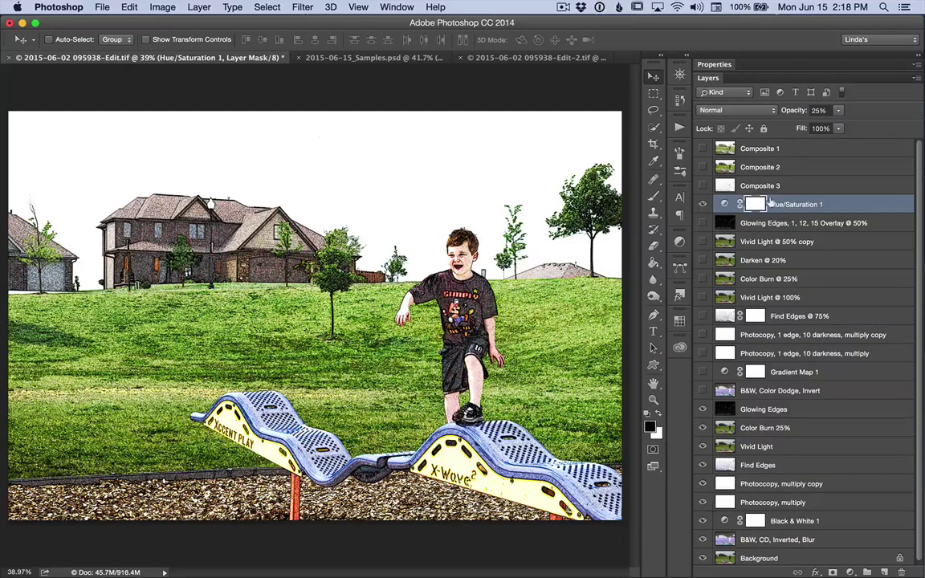
pyautogui.click(701, 204)
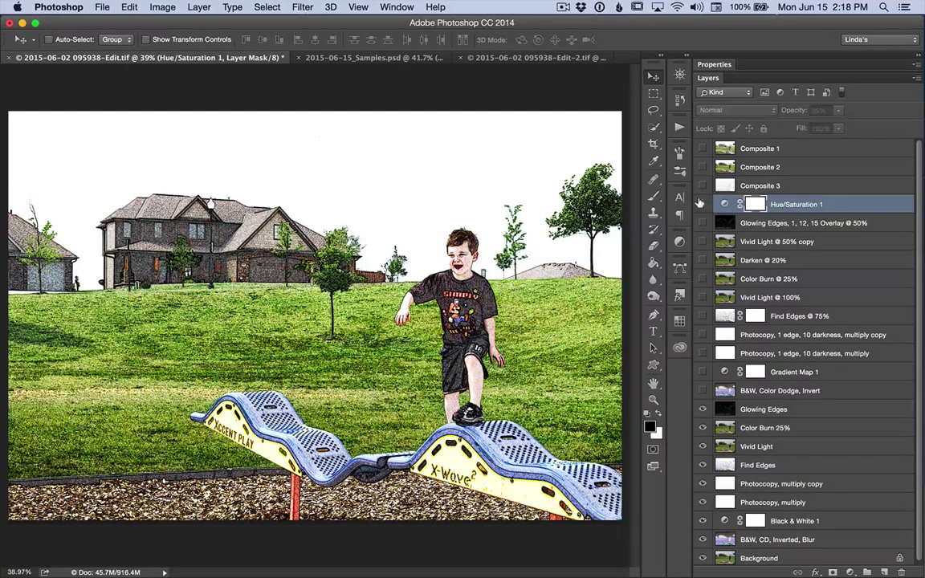
pyautogui.click(701, 204)
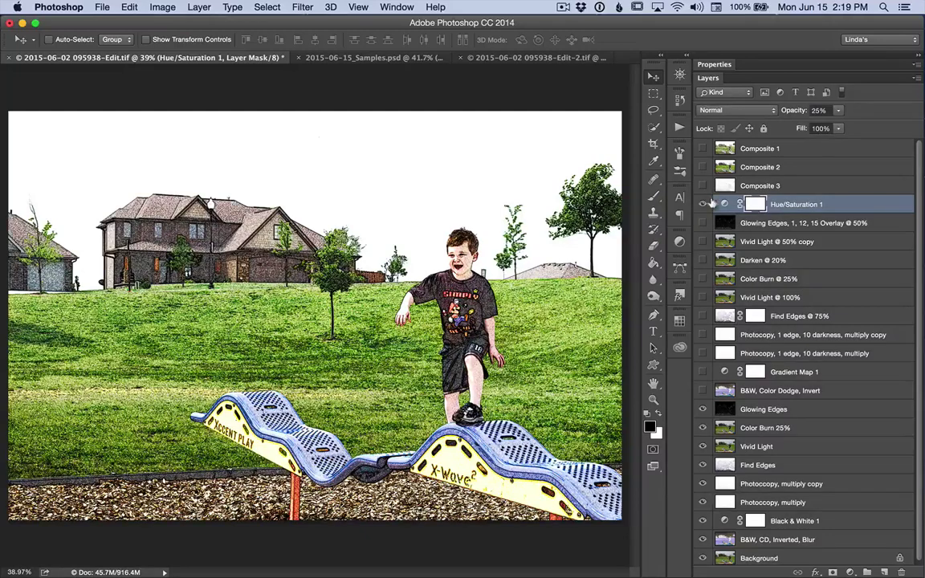
# Step: Stamp all visible layers into a new layer above Hue/Saturation 1 and name it "Composite"
pyautogui.click(785, 205)
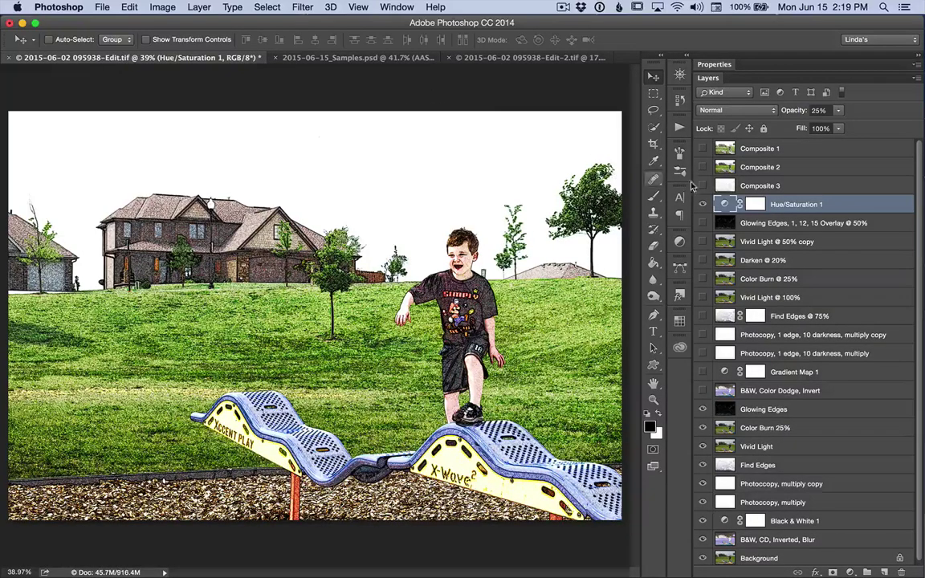
pyautogui.scroll(-1, 783, 511)
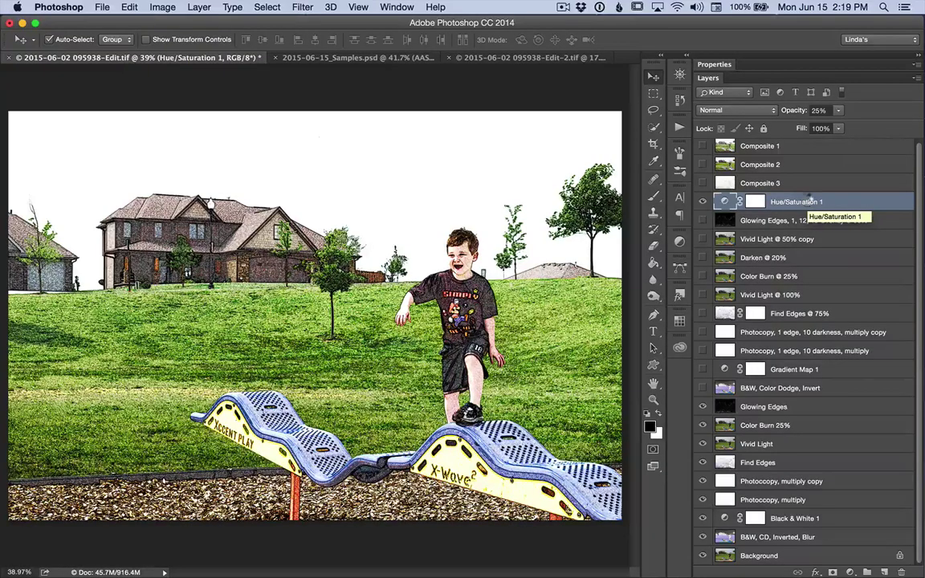
pyautogui.press('super+alt+shift+e')
pyautogui.doubleClick(749, 203)
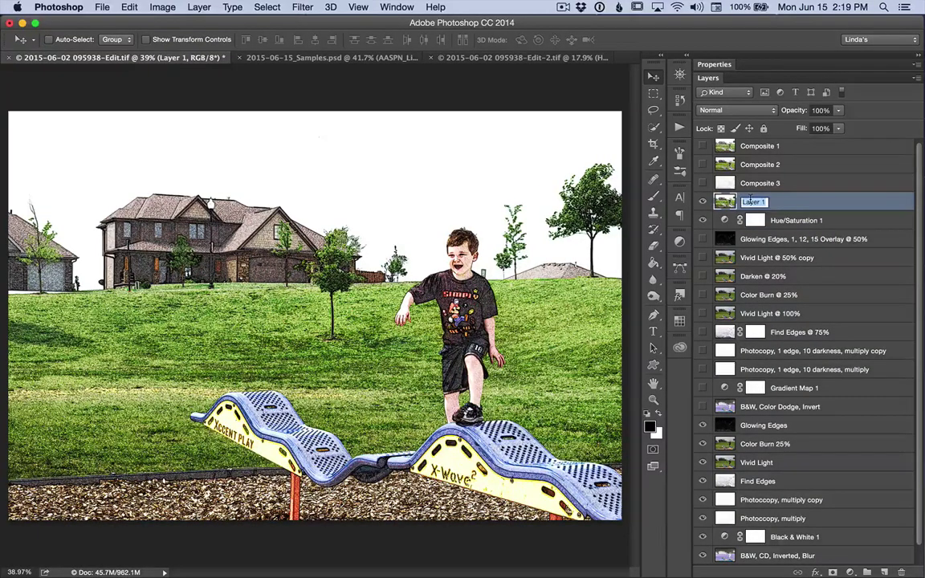
pyautogui.write('Composite')
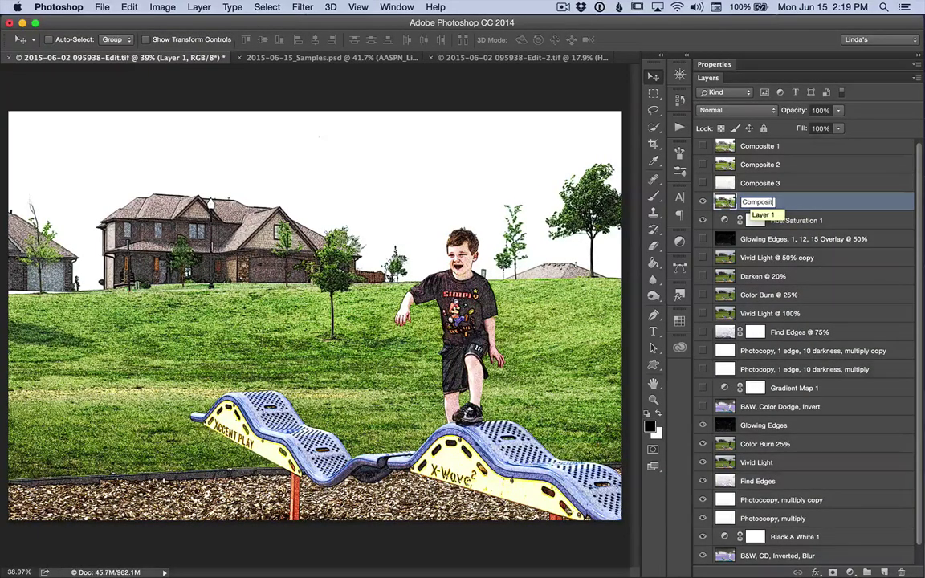
pyautogui.press('Return')
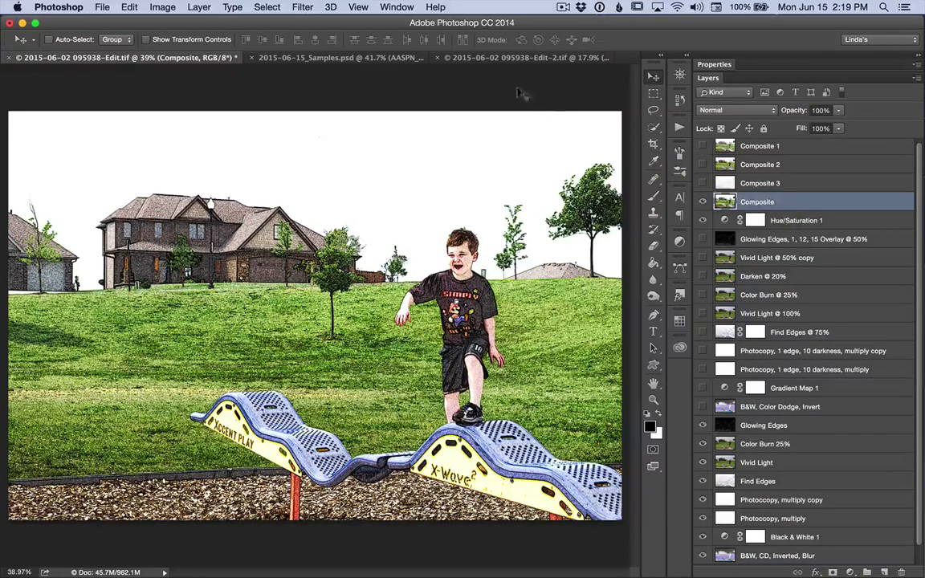
# Step: Switch to the 2015-06-15_Samples.psd document to view the sample variations
pyautogui.click(326, 61)
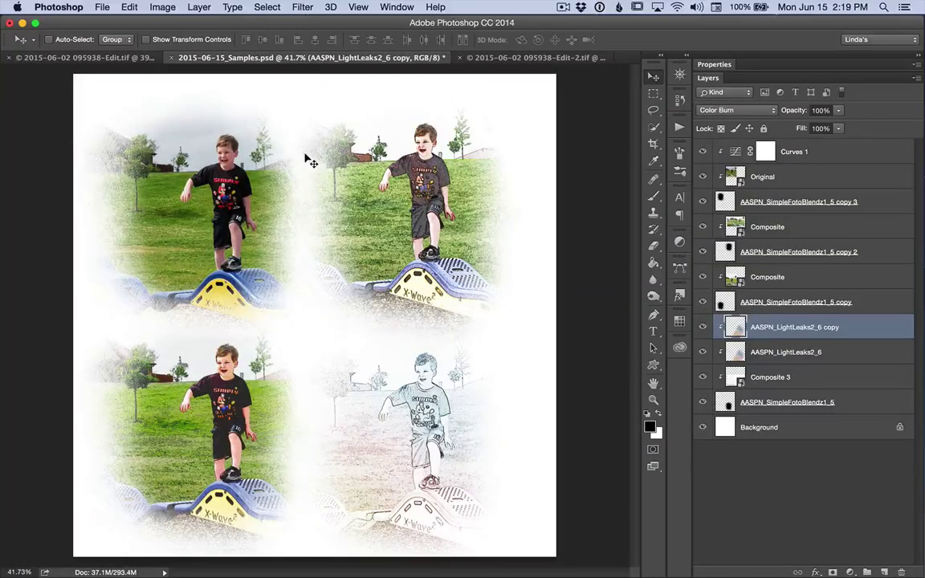